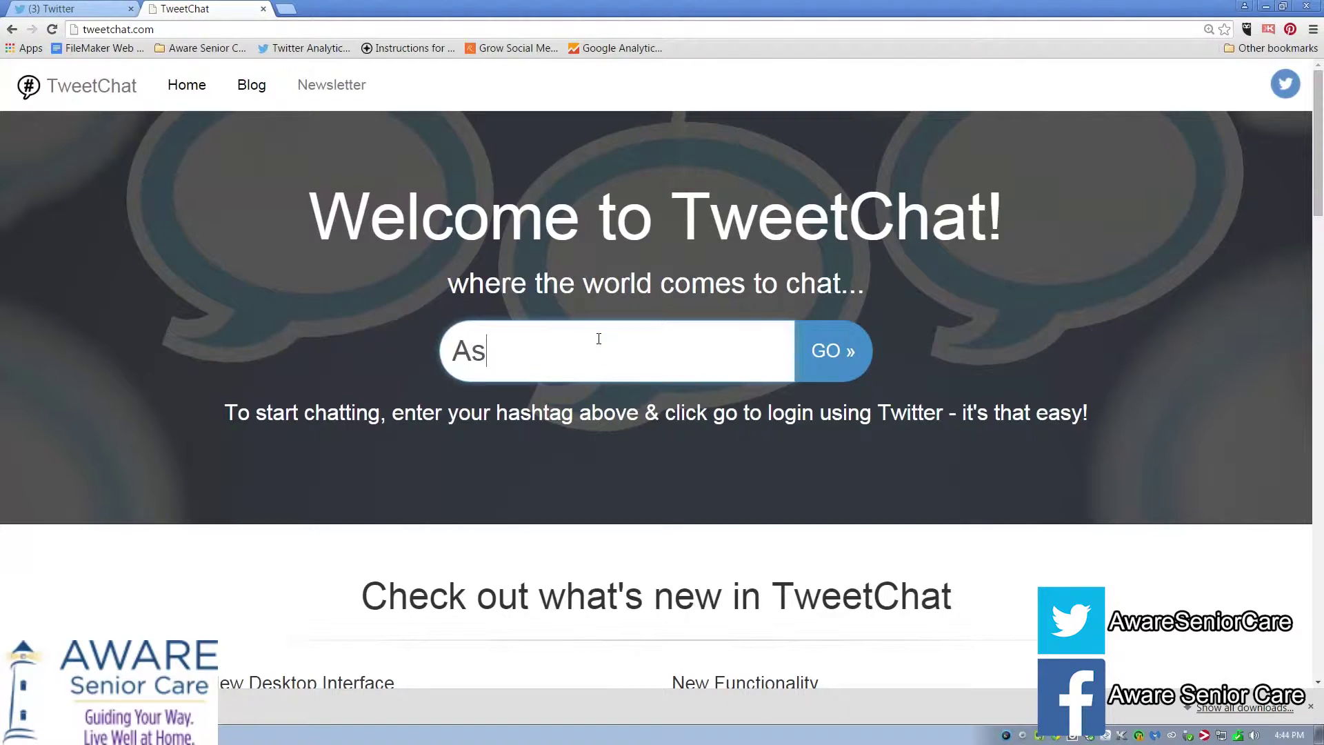
- Enter the AskAwareTest hashtag chat room and authorize TweetChat to use the Twitter account
{"action": "type", "text": "est"}
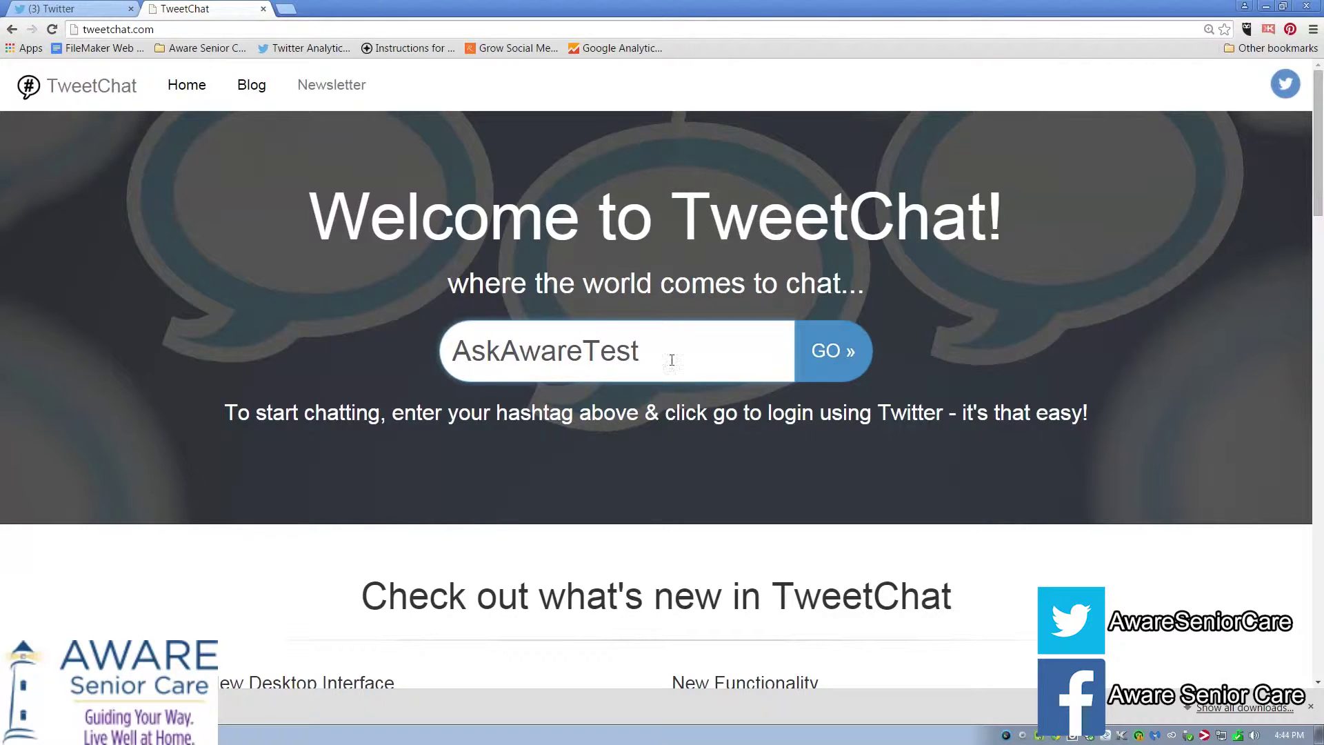
{"action": "left_click", "coordinate": [839, 367]}
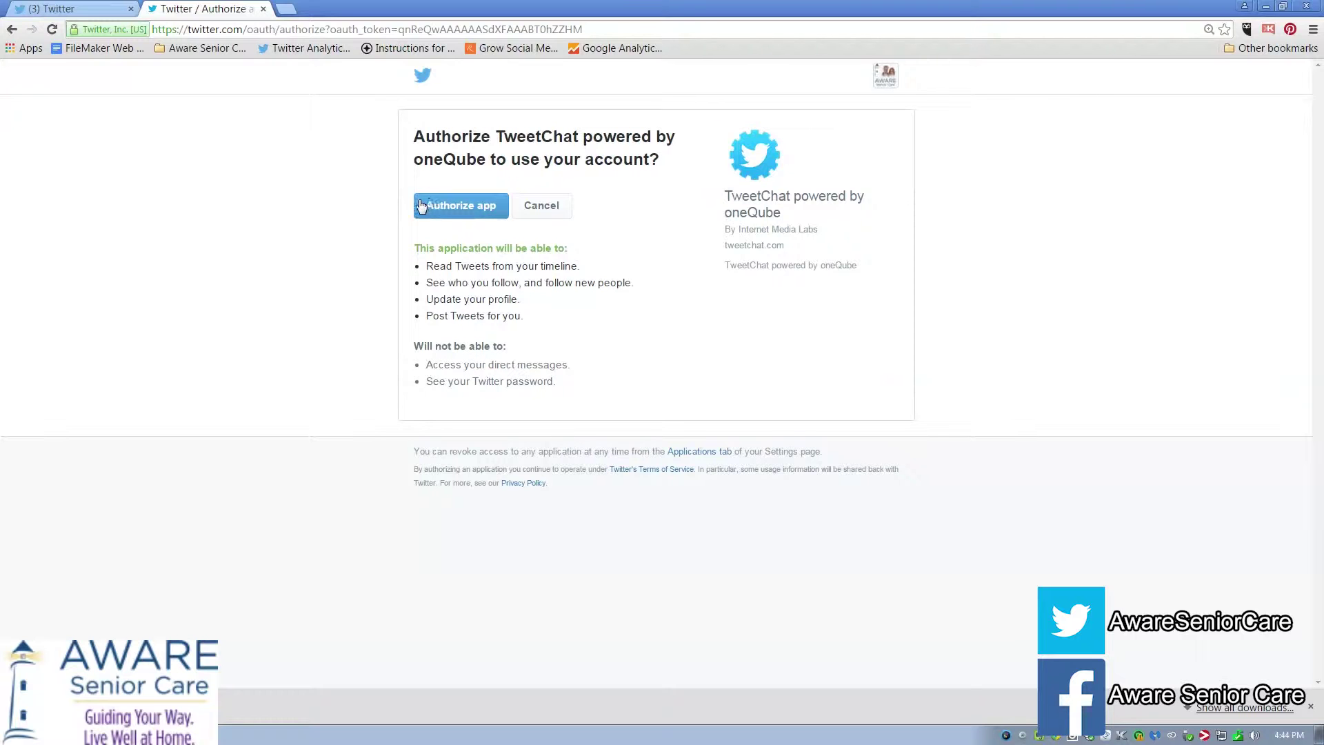
{"action": "left_click", "coordinate": [453, 211]}
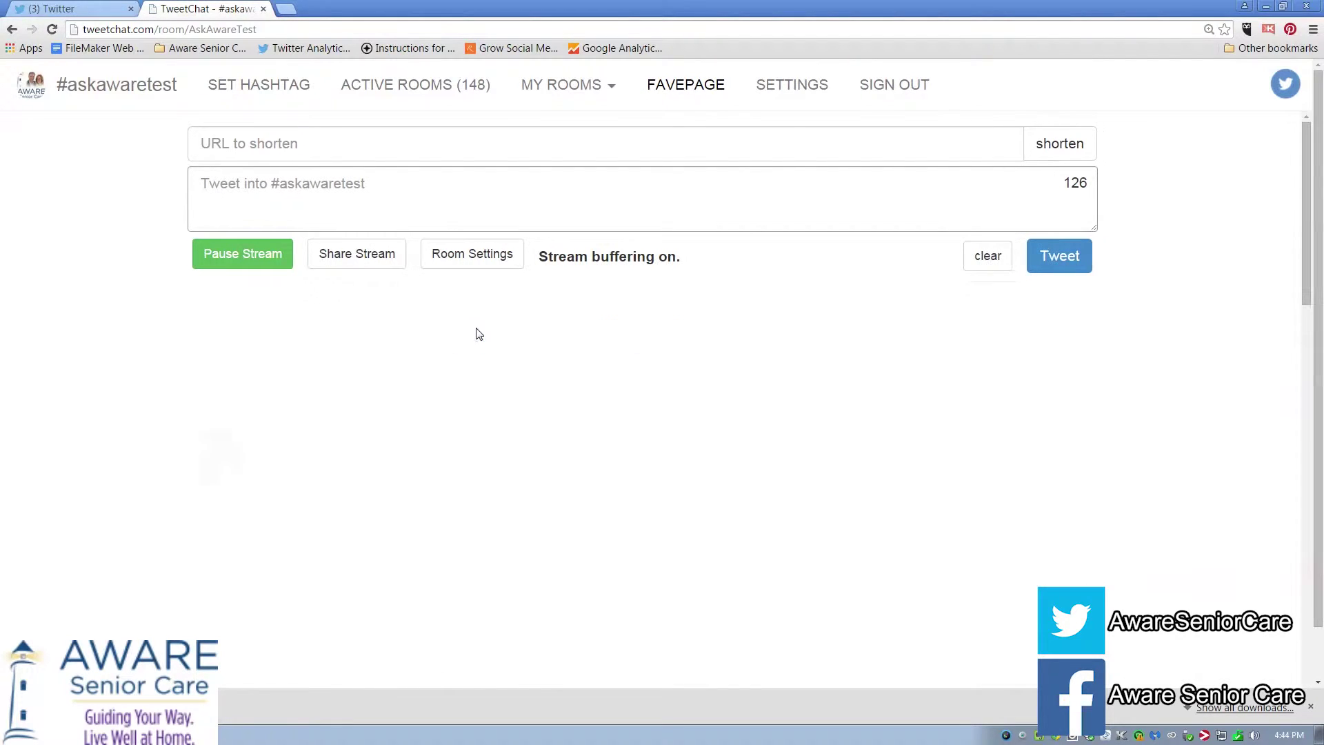
- Review the earliest messages in the chat stream for the question and answer format instructions
{"action": "left_click", "coordinate": [241, 203]}
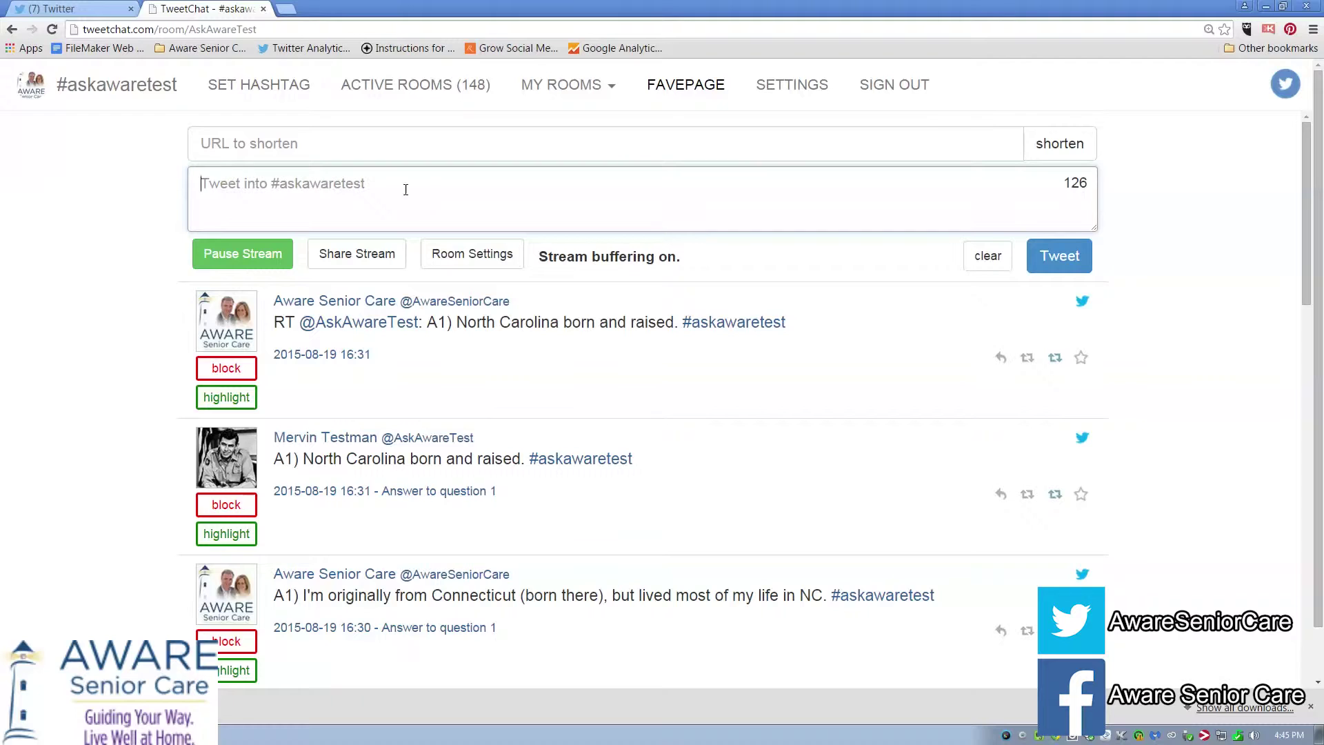
{"action": "left_click", "coordinate": [276, 202]}
{"action": "scroll", "coordinate": [490, 353], "scroll_direction": "down", "scroll_amount": 15}
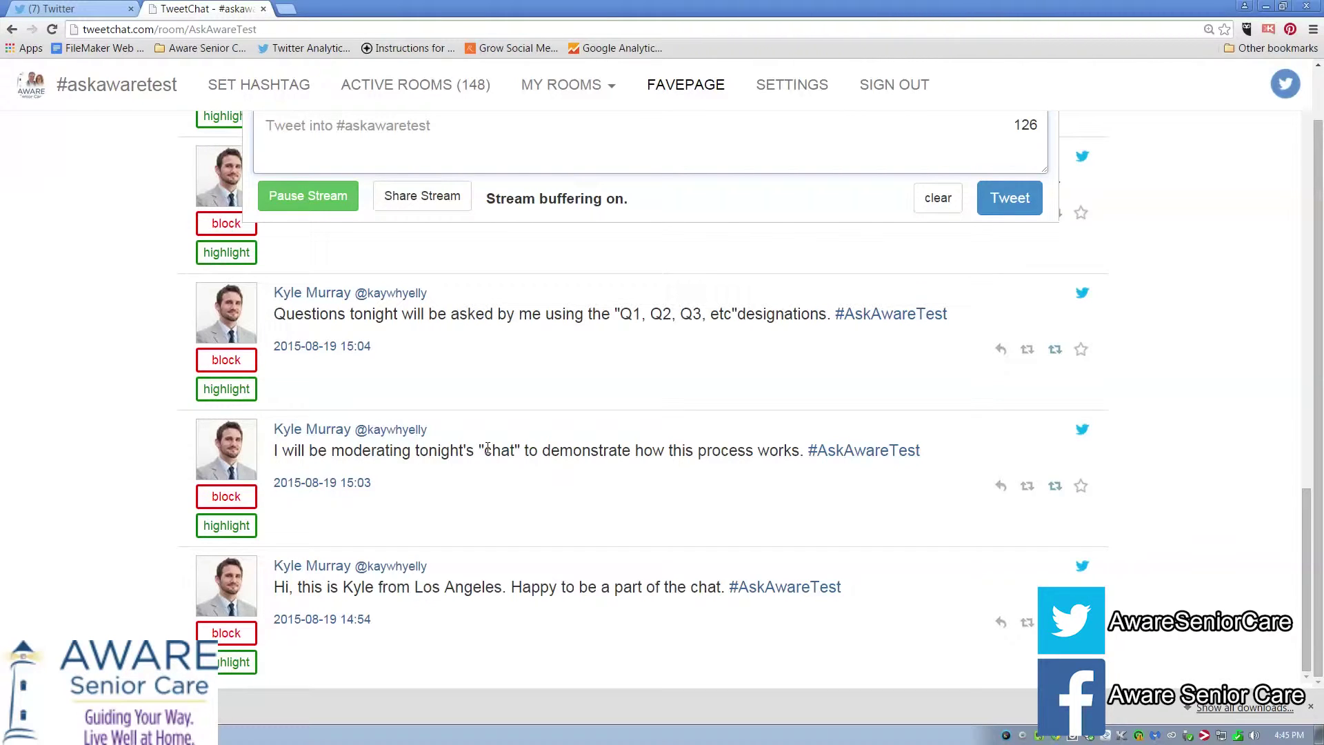
{"action": "scroll", "coordinate": [384, 431], "scroll_direction": "up", "scroll_amount": 1}
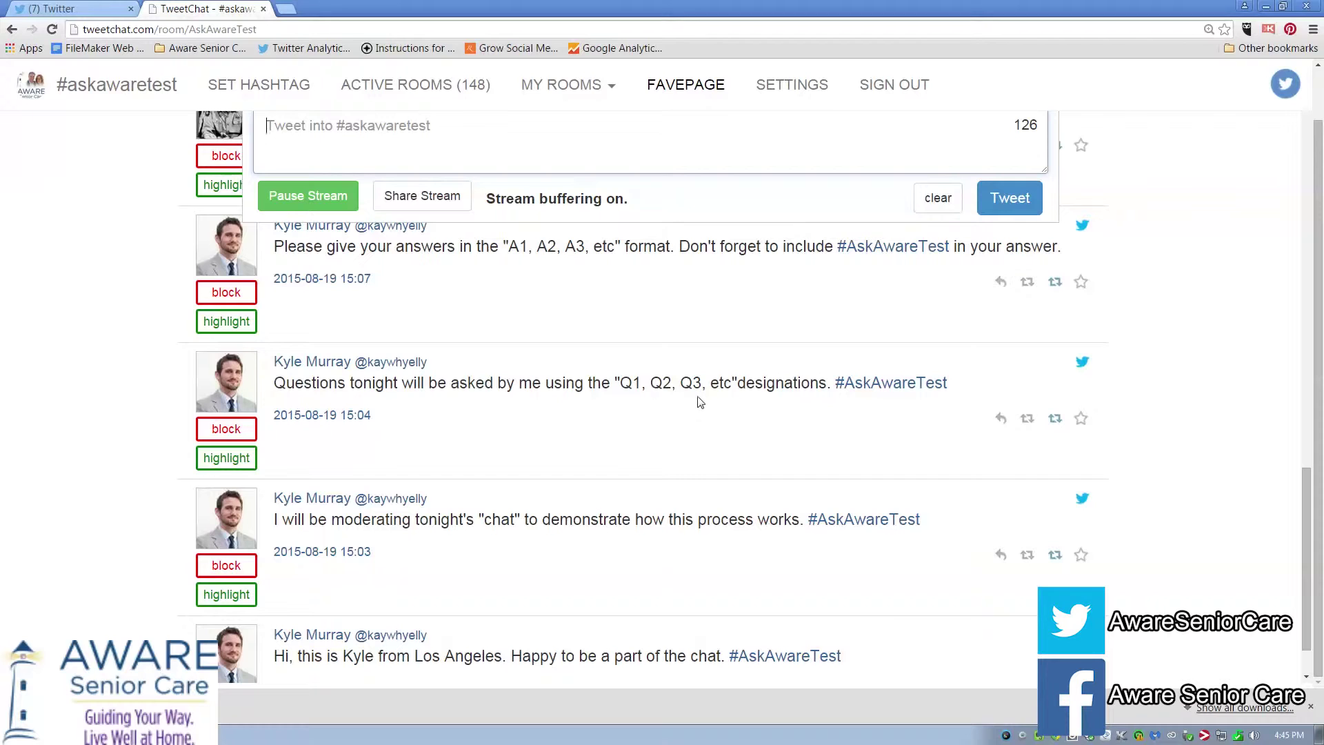
{"action": "scroll", "coordinate": [688, 389], "scroll_direction": "up", "scroll_amount": 1}
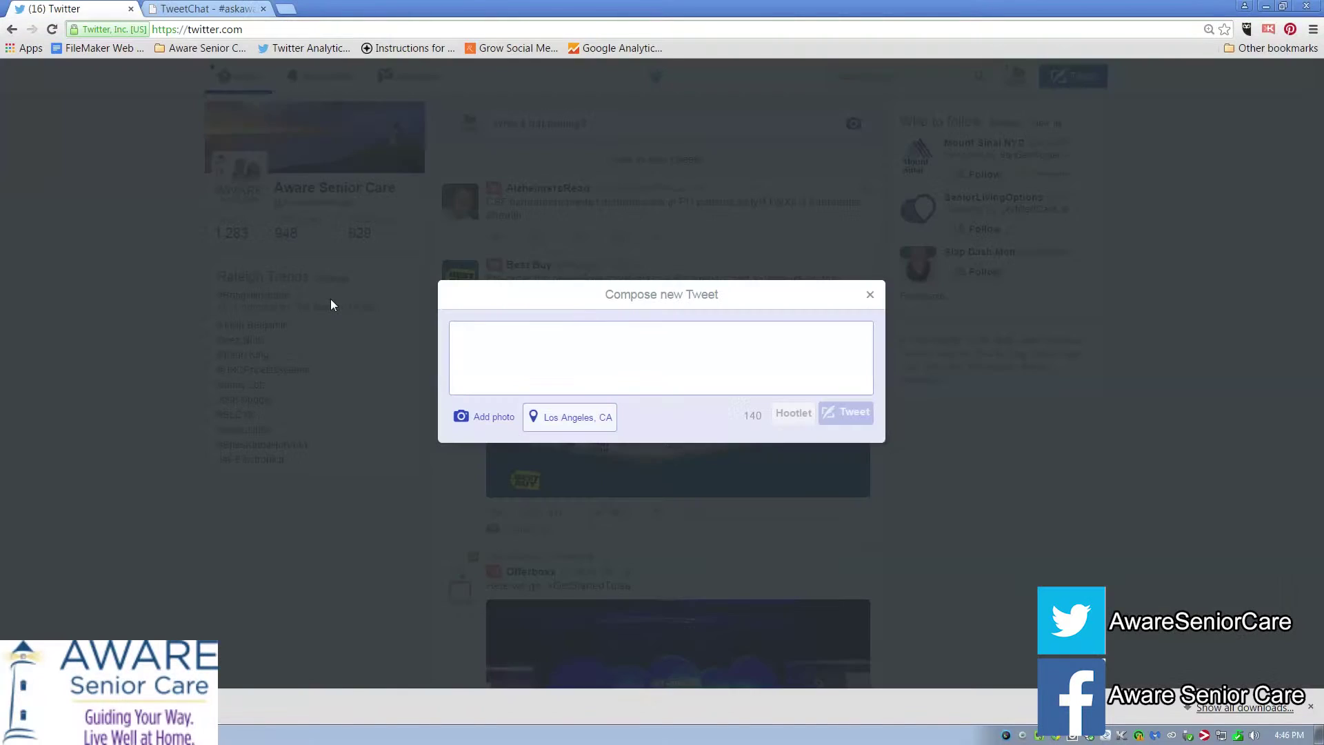
- Draft a new tweet on Twitter reading "A1) Hi, this is my answer." and discard it
{"action": "type", "text": "A1)"}
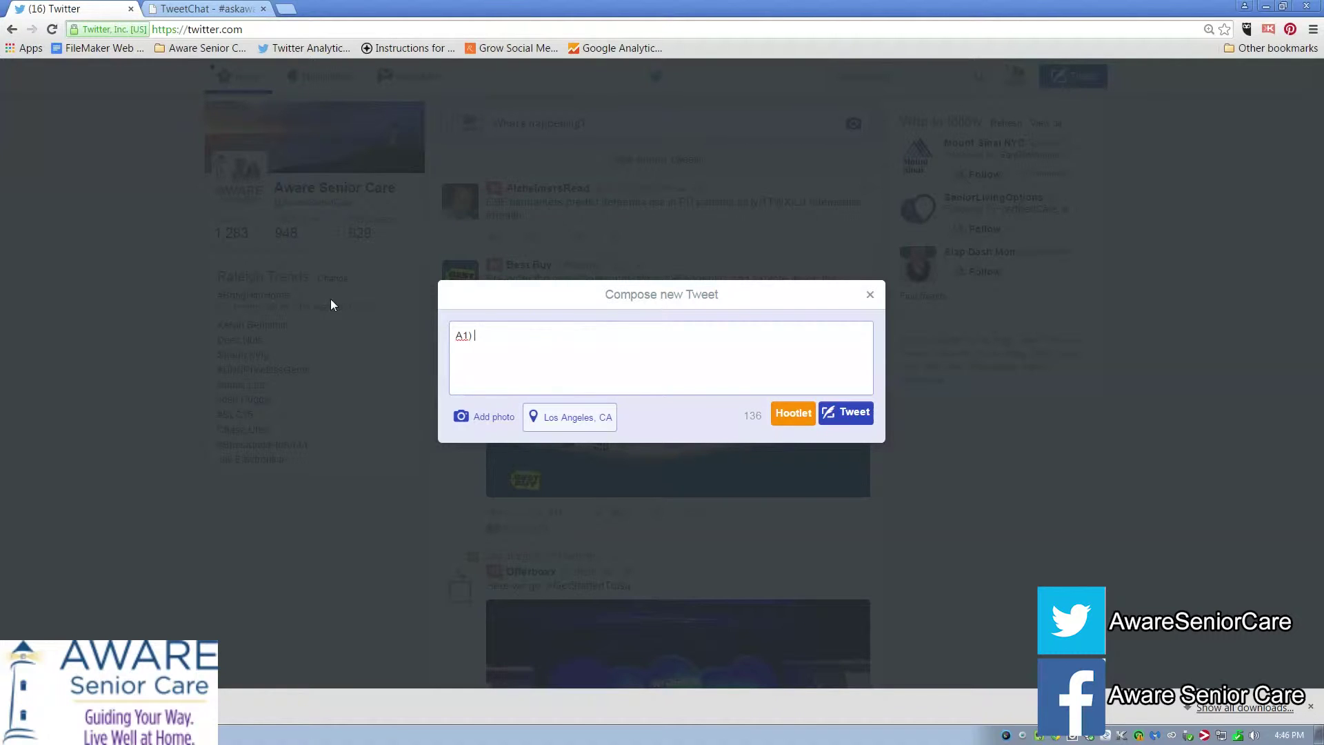
{"action": "type", "text": "Hi, this is my answer."}
{"action": "key", "text": "Escape"}
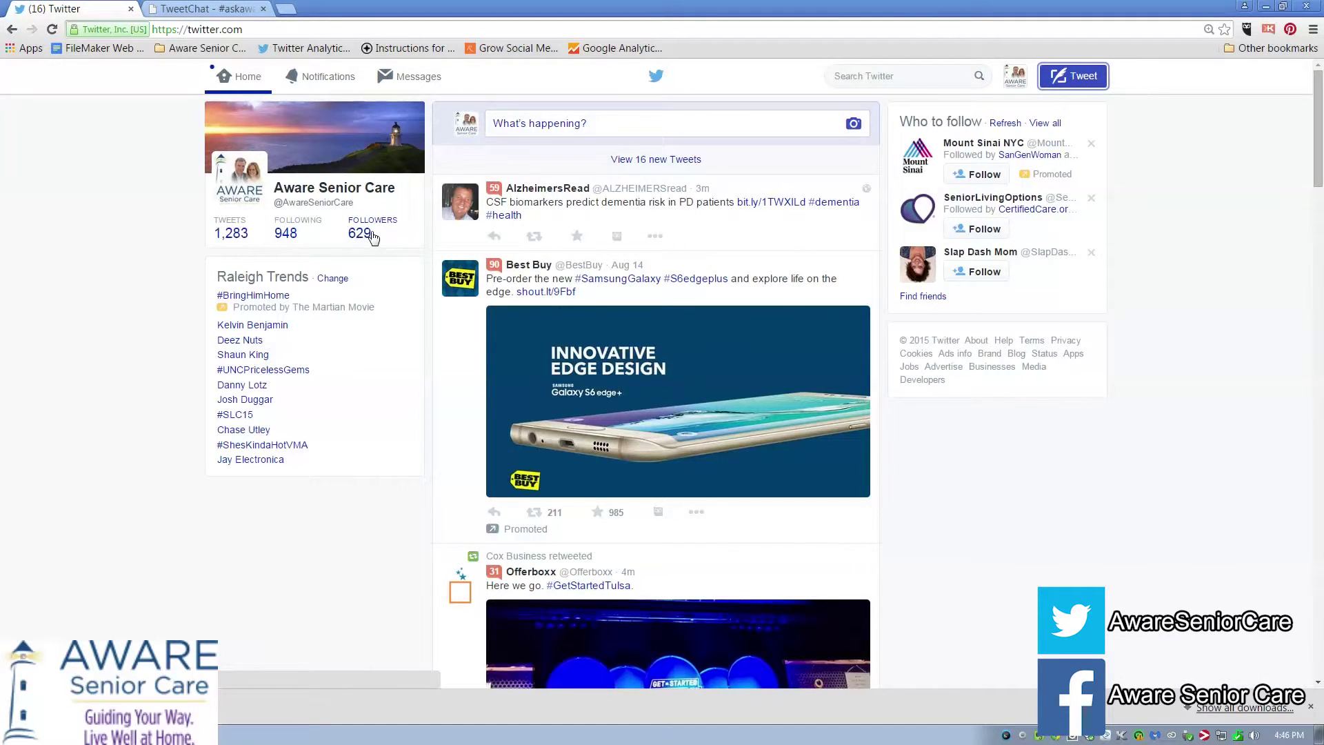
{"action": "left_click", "coordinate": [207, 8]}
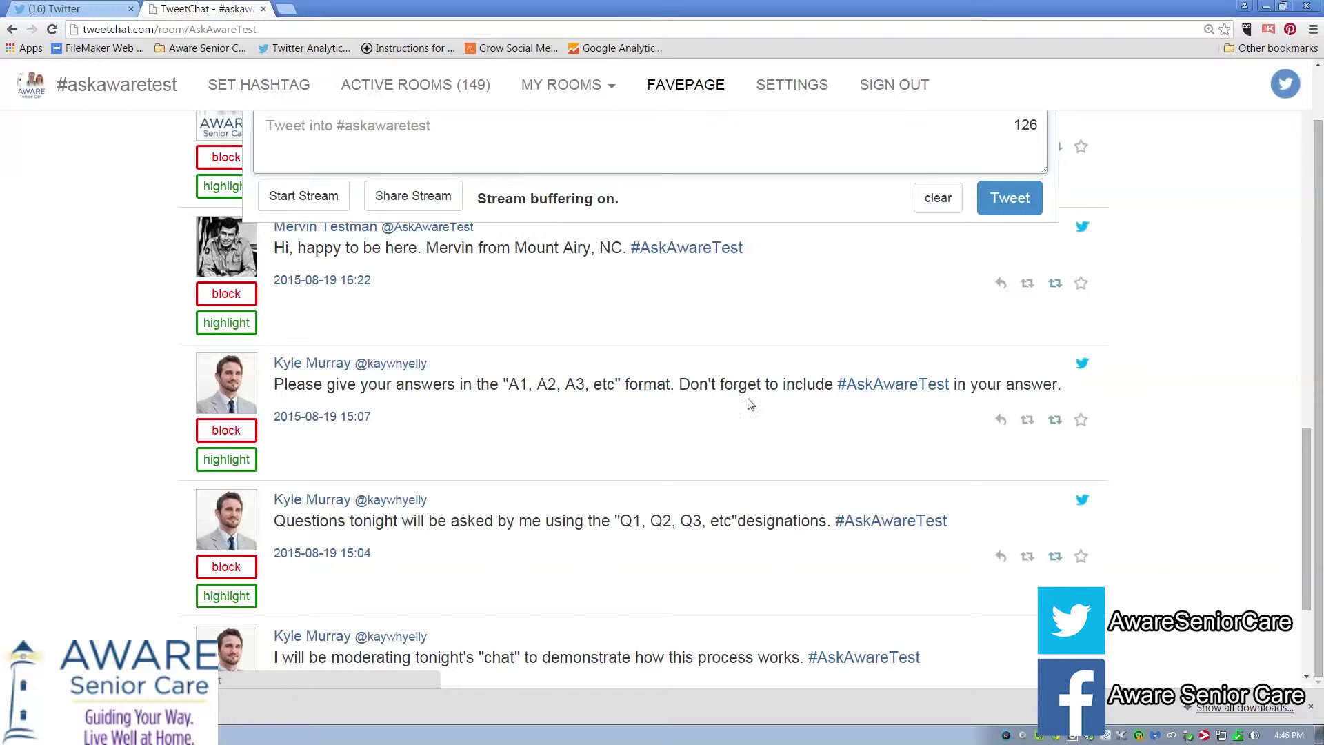
{"action": "scroll", "coordinate": [427, 417], "scroll_direction": "up", "scroll_amount": 3}
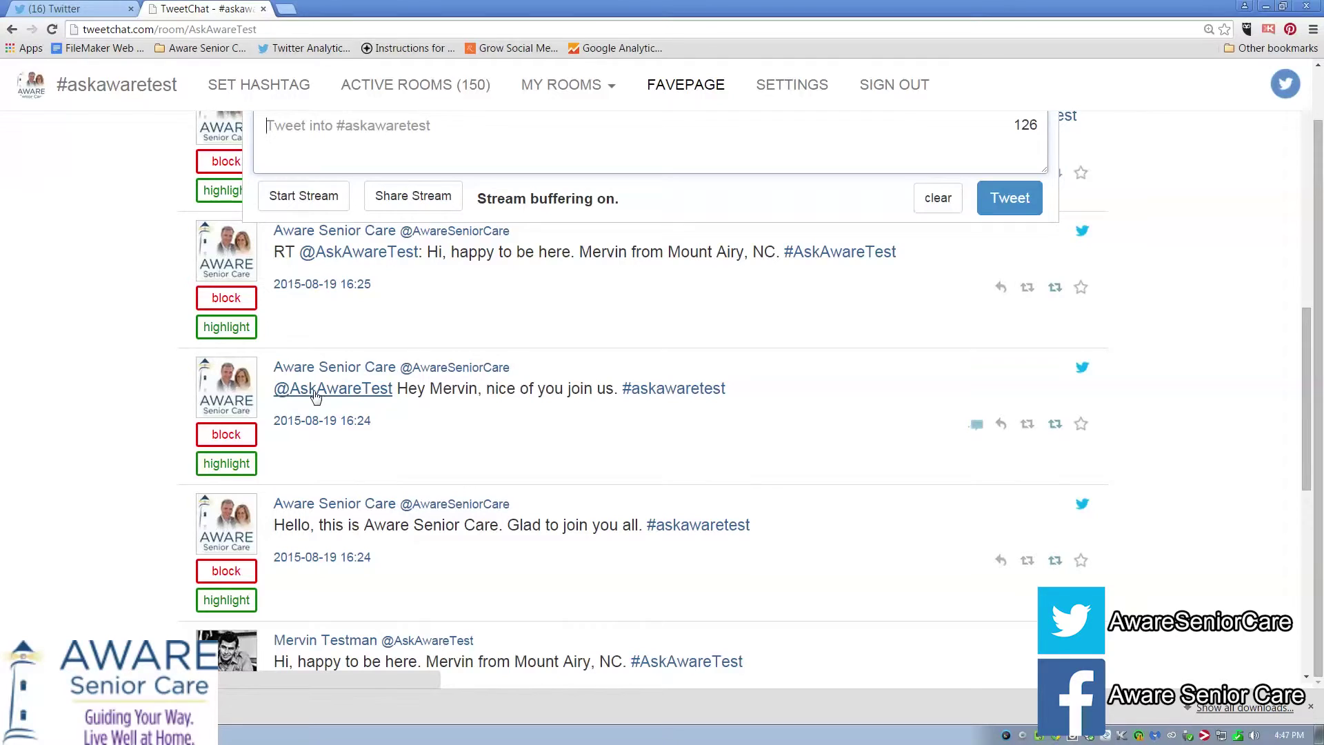
{"action": "scroll", "coordinate": [359, 393], "scroll_direction": "down", "scroll_amount": 1}
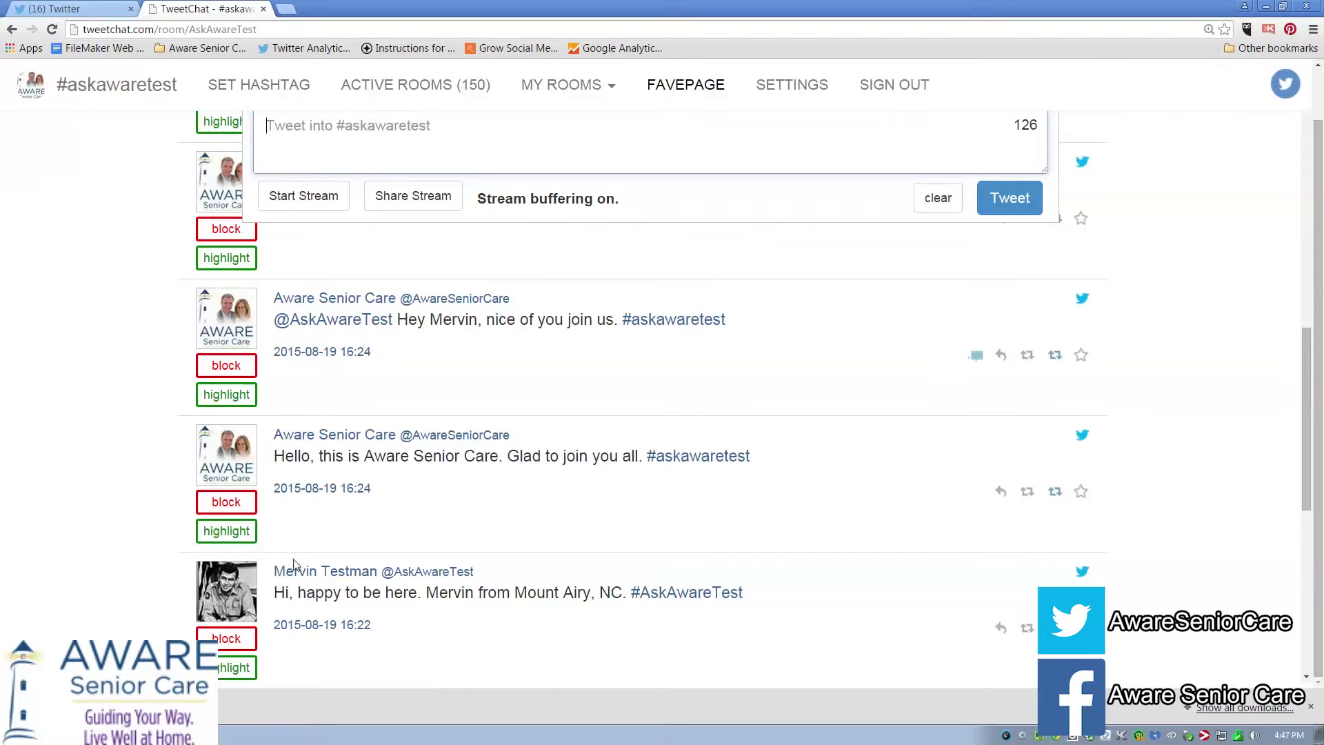
{"action": "left_click", "coordinate": [1000, 630]}
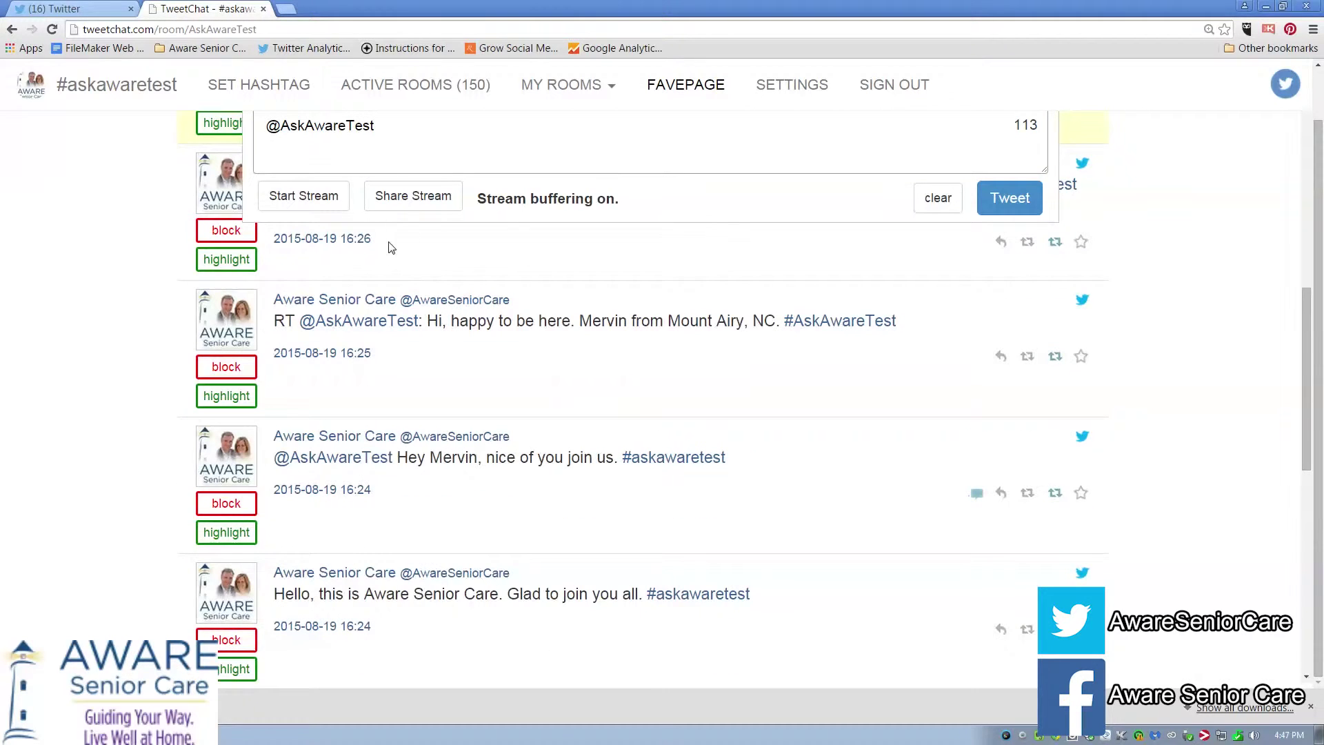
{"action": "scroll", "coordinate": [434, 144], "scroll_direction": "up", "scroll_amount": 5}
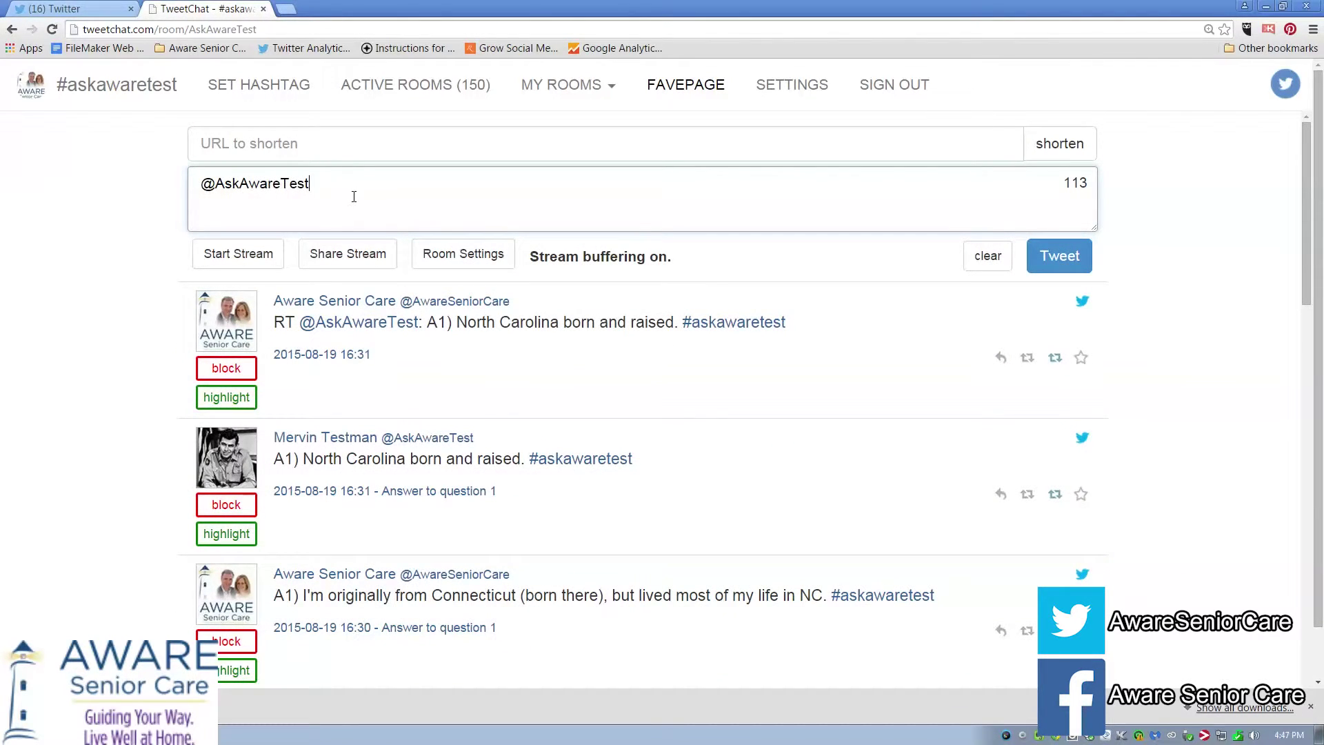
- Draft a quoted retweet of the "Hi, happy to be here" message, replacing "RT" with "Hey, we're in NC, too.", and swap it for a plain reply
{"action": "scroll", "coordinate": [404, 378], "scroll_direction": "down", "scroll_amount": 10}
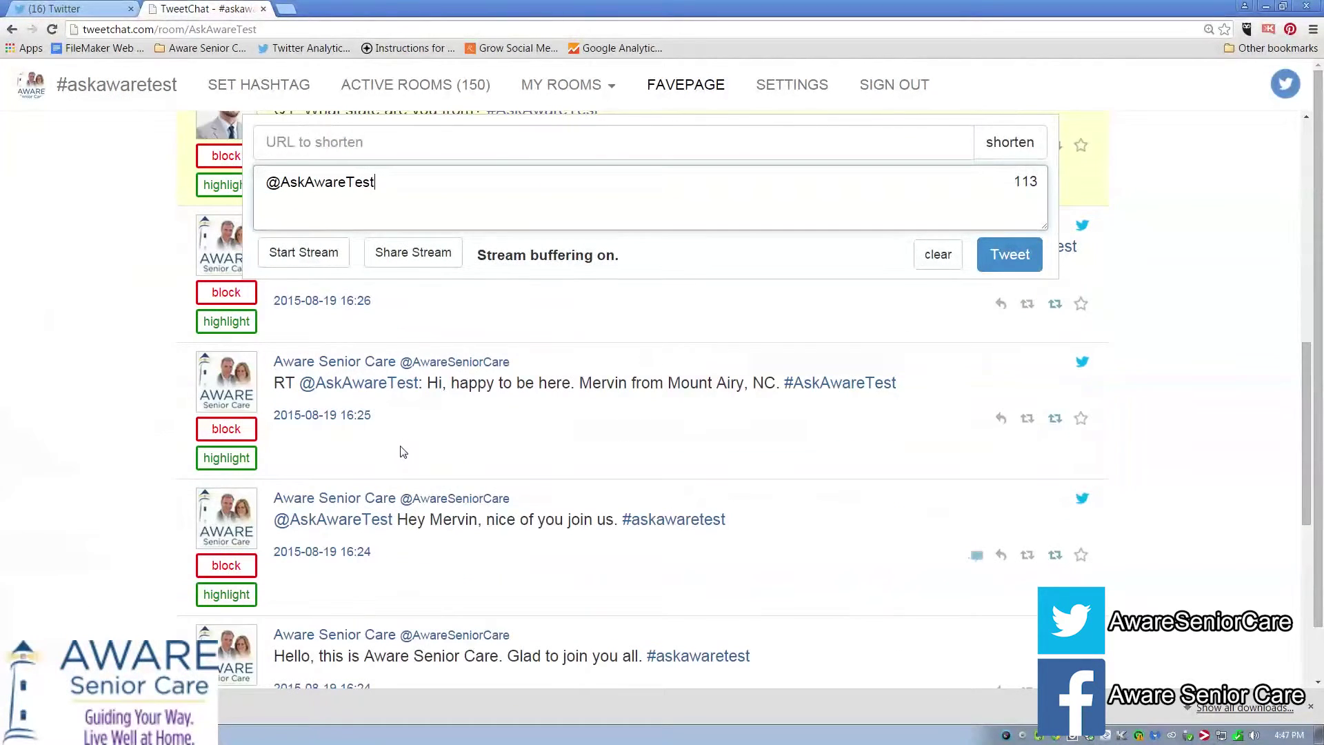
{"action": "scroll", "coordinate": [403, 451], "scroll_direction": "down", "scroll_amount": 2}
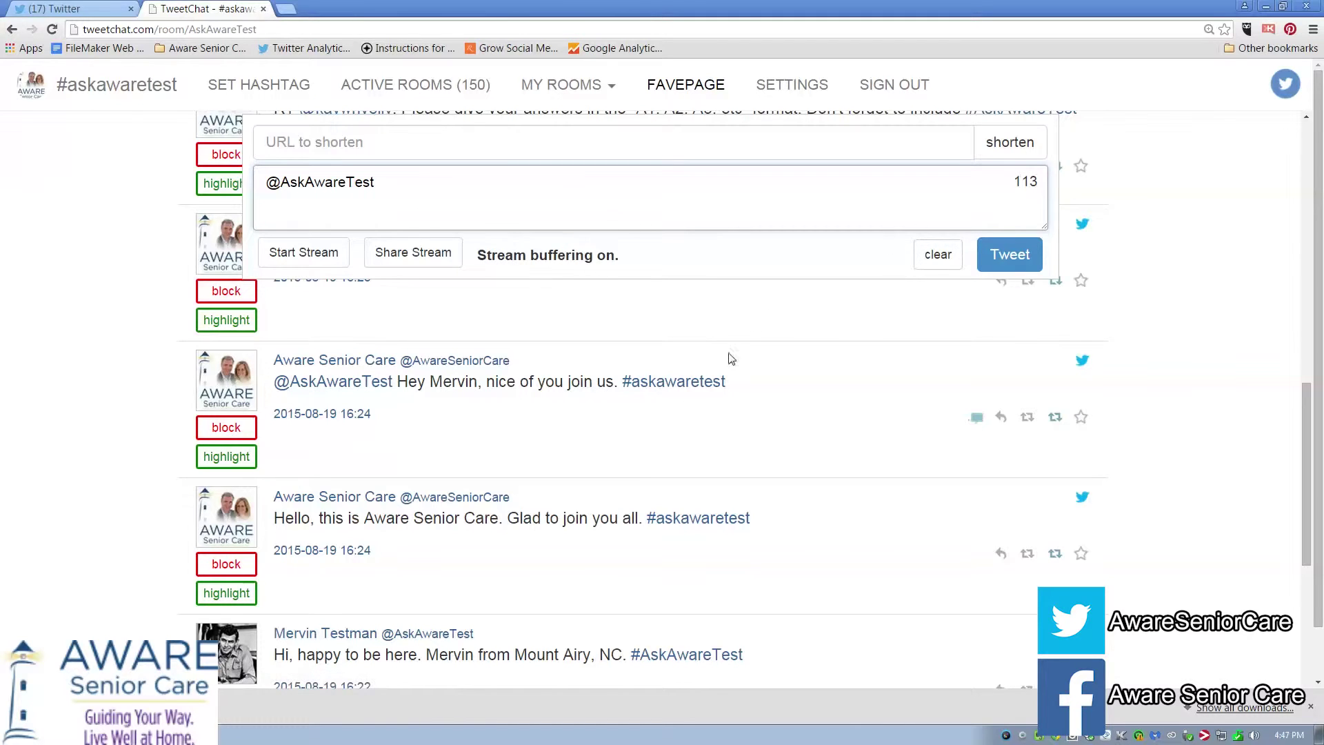
{"action": "scroll", "coordinate": [529, 417], "scroll_direction": "up", "scroll_amount": 2}
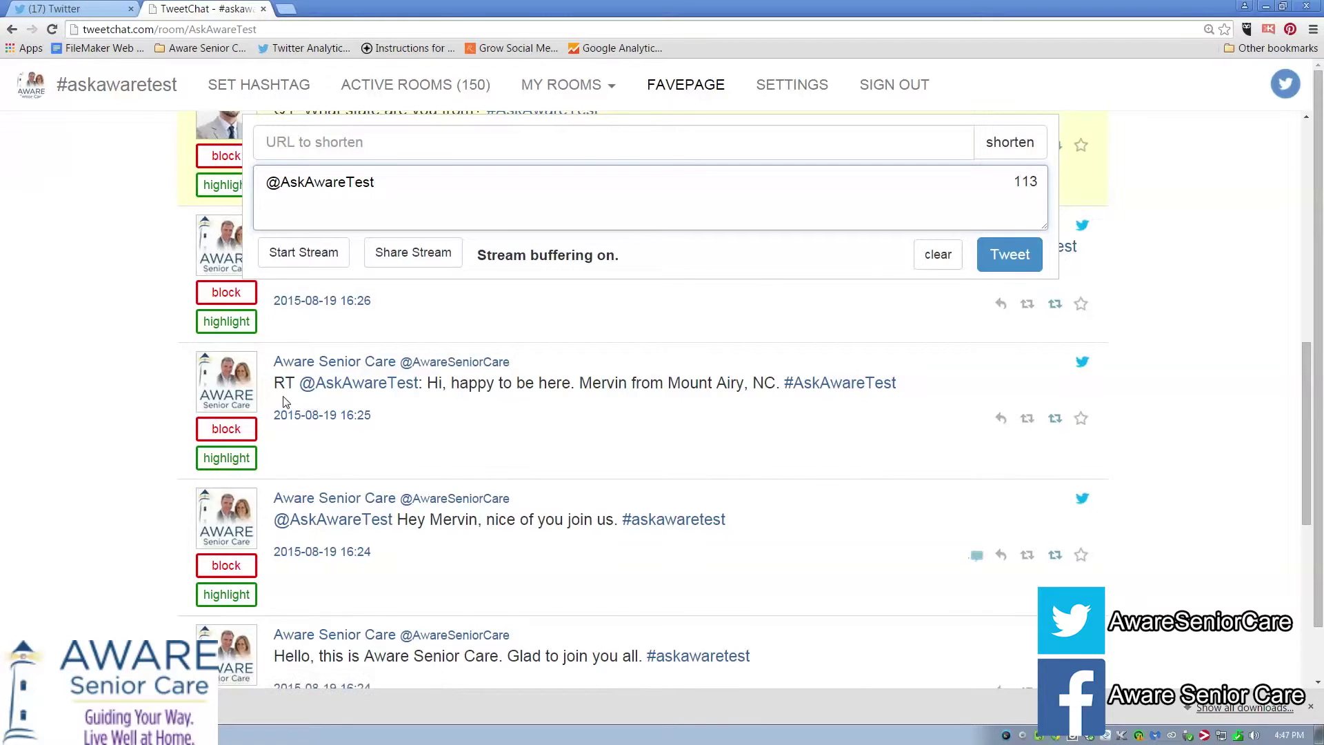
{"action": "scroll", "coordinate": [657, 431], "scroll_direction": "down", "scroll_amount": 4}
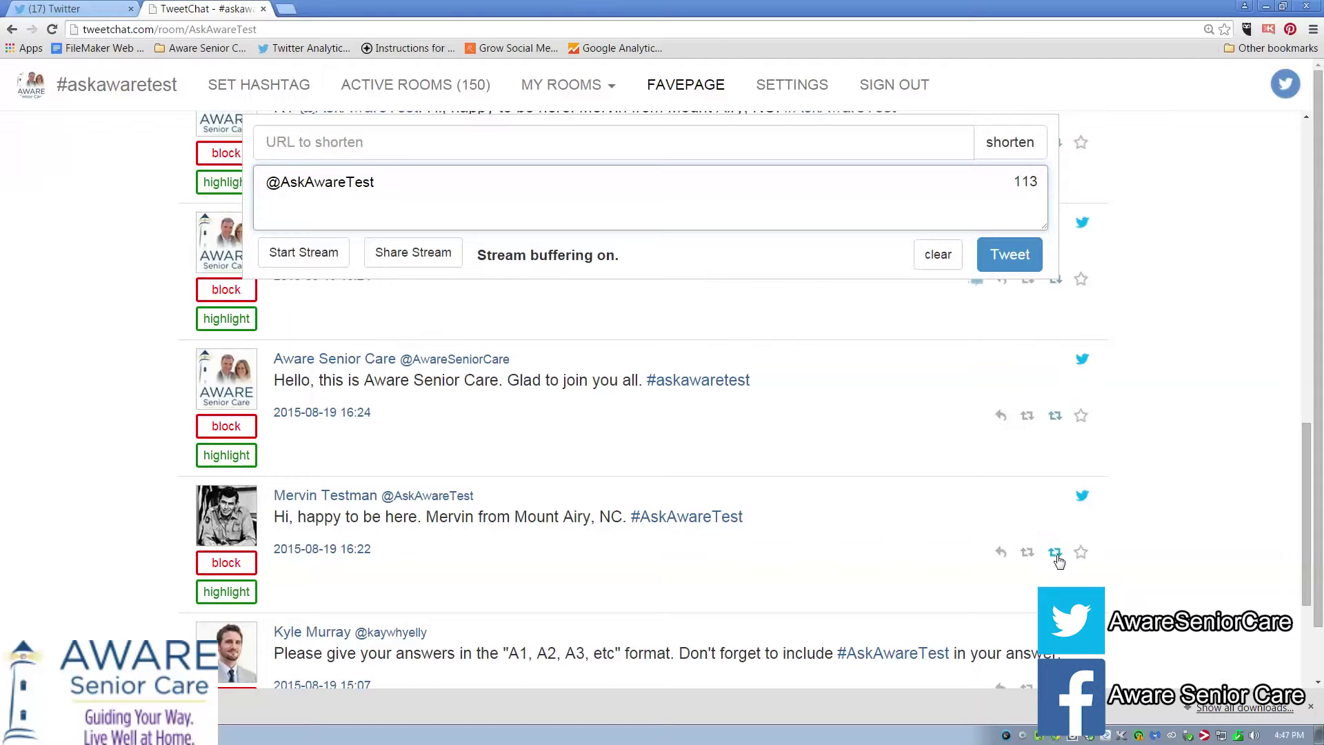
{"action": "left_click", "coordinate": [1055, 554]}
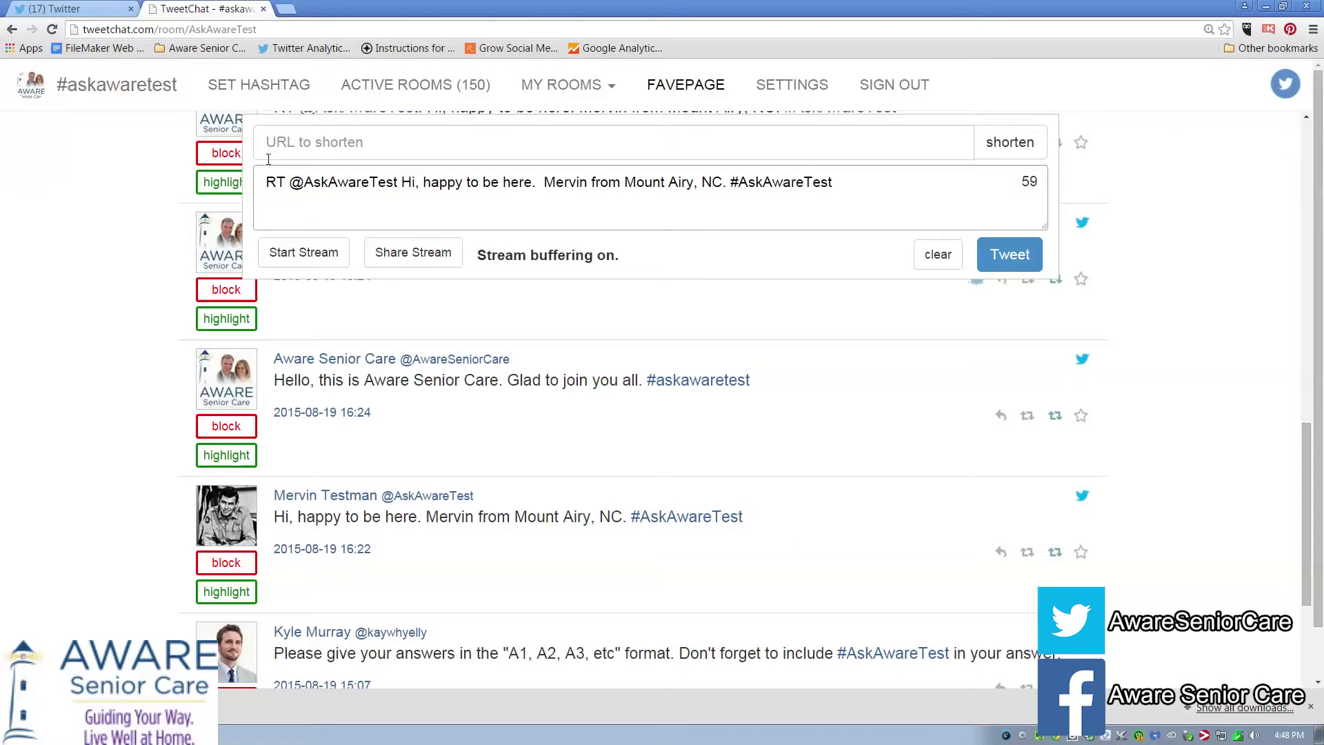
{"action": "left_click_drag", "start_coordinate": [283, 182], "coordinate": [258, 182]}
{"action": "key", "text": "BackSpace"}
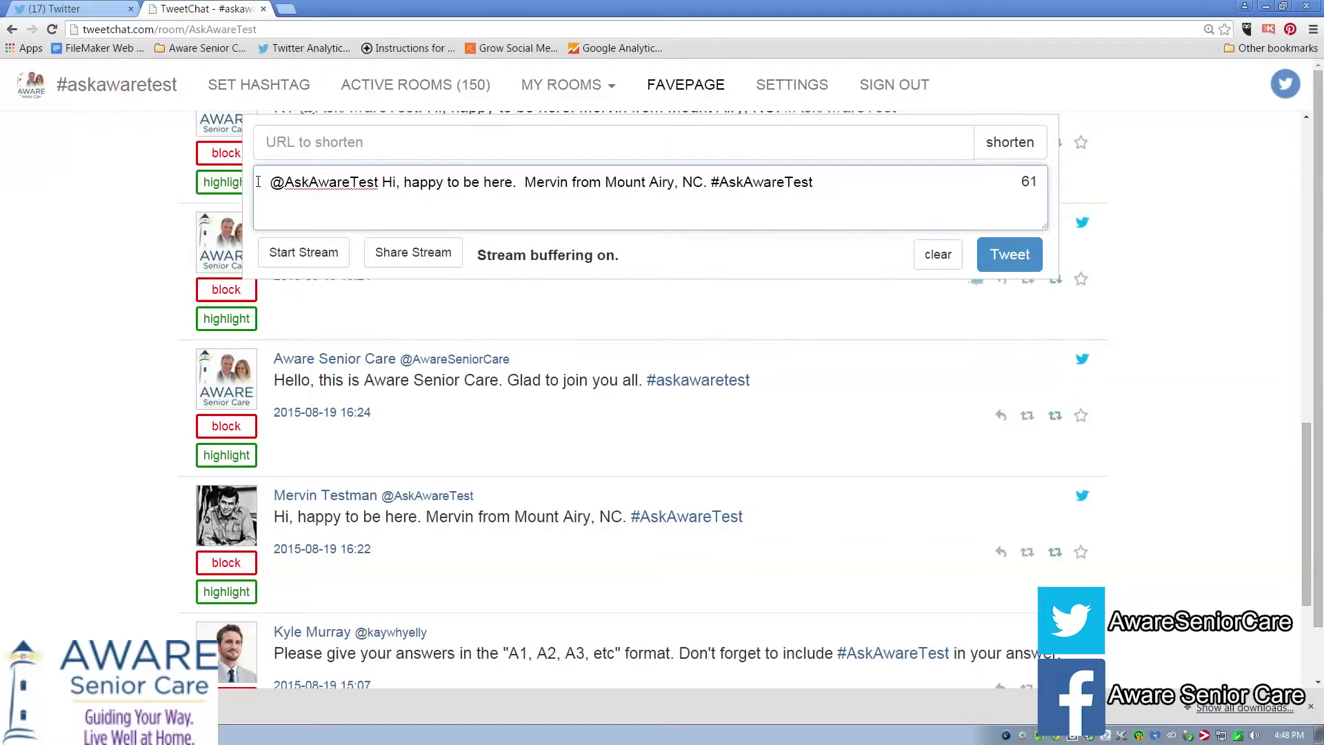
{"action": "type", "text": "Hey, we're in "}
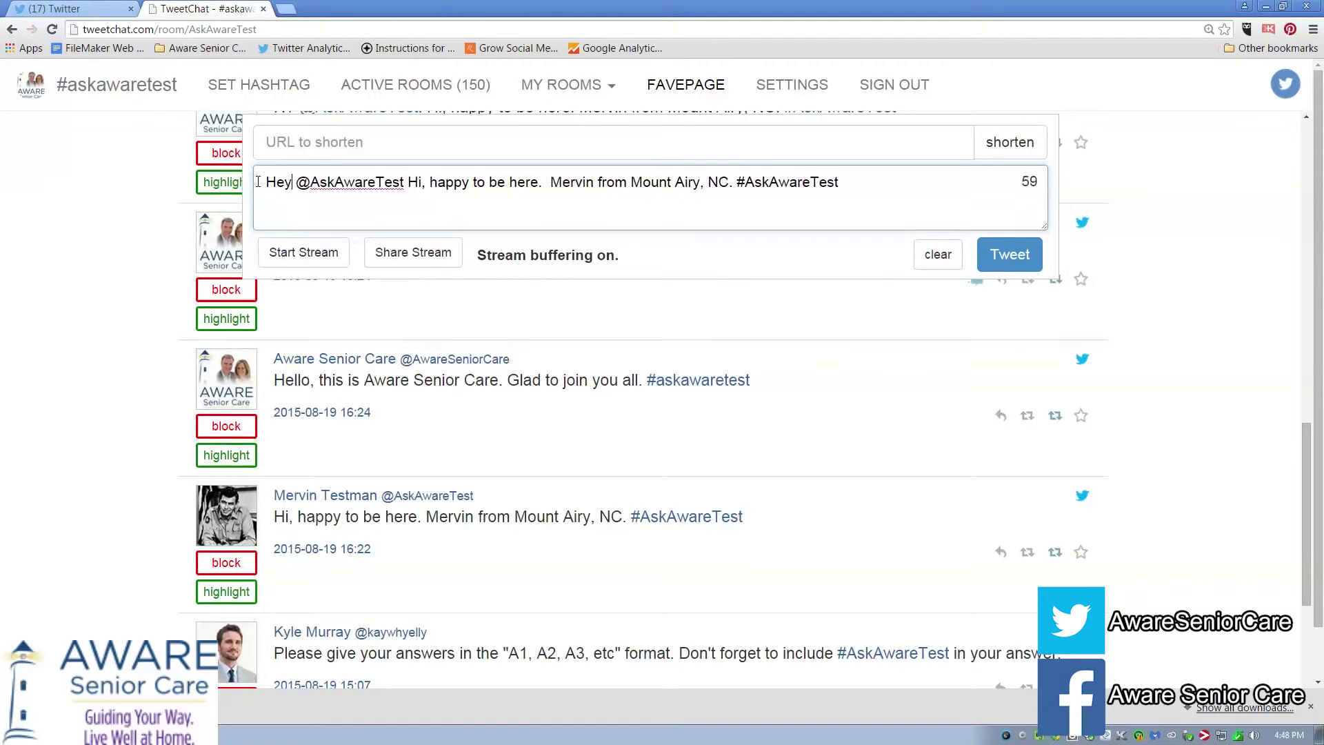
{"action": "type", "text": "NC, too."}
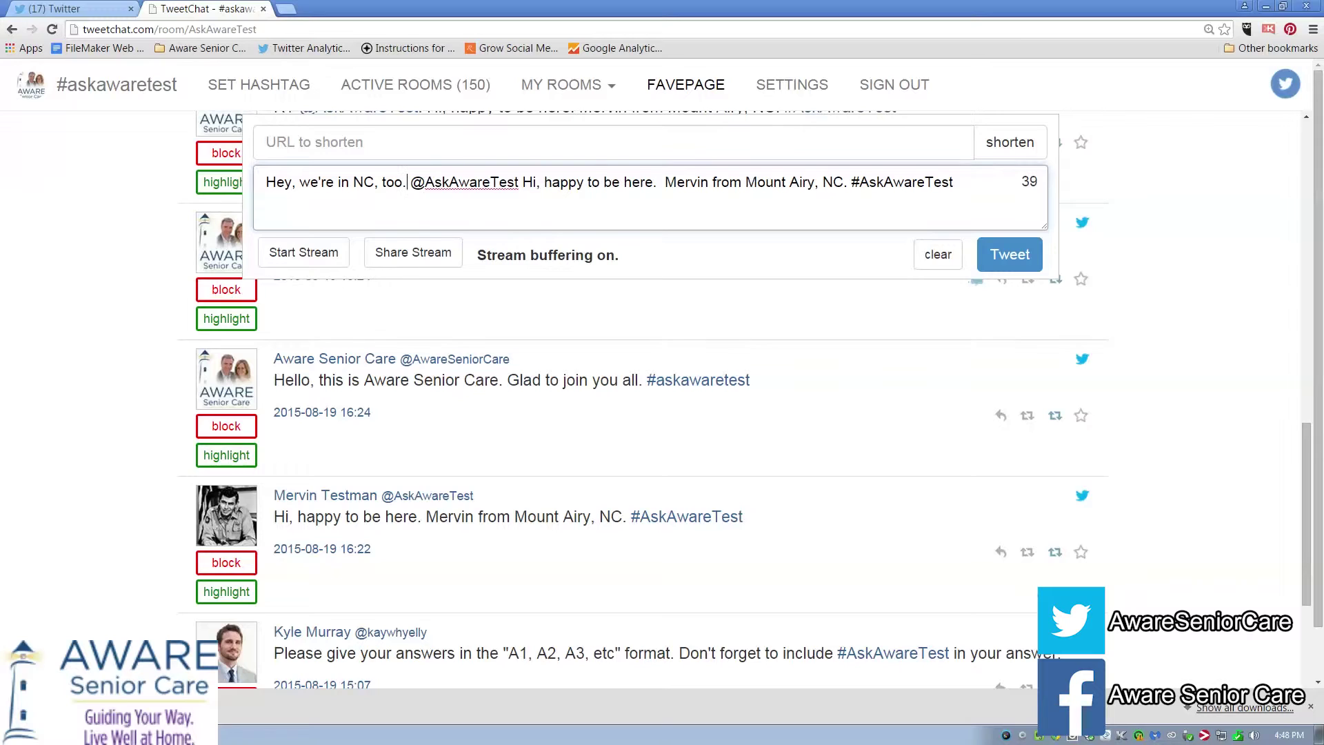
{"action": "left_click", "coordinate": [1001, 553]}
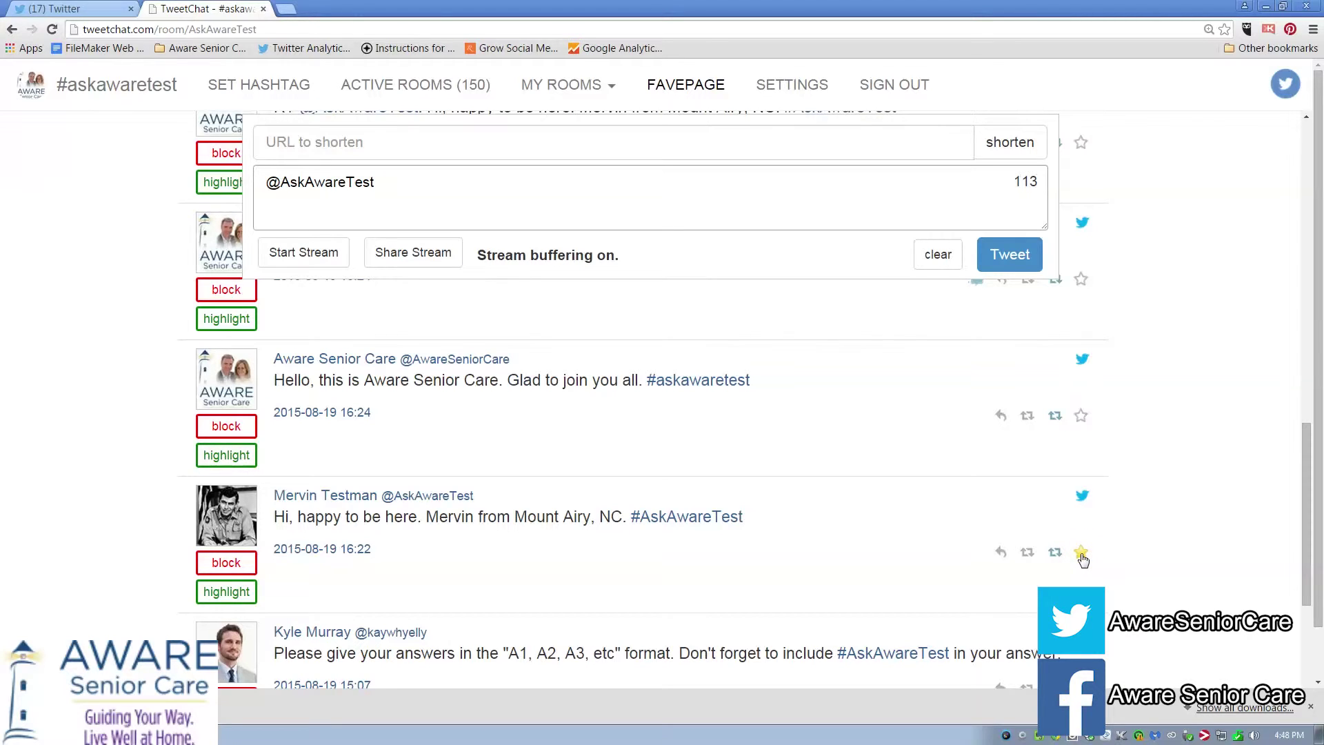
- Open the account's own Twitter profile and examine its list of favorite tweets
{"action": "left_click", "coordinate": [65, 8]}
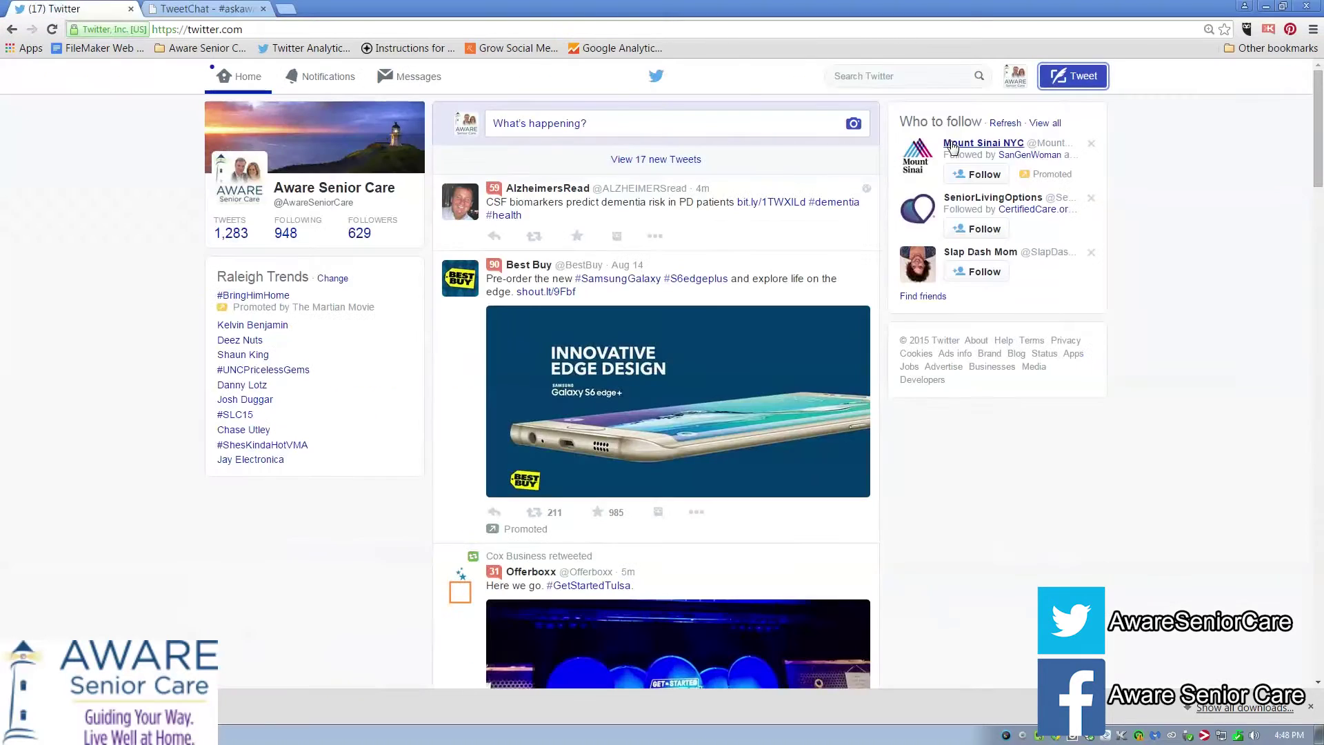
{"action": "left_click", "coordinate": [1014, 75]}
{"action": "left_click", "coordinate": [966, 119]}
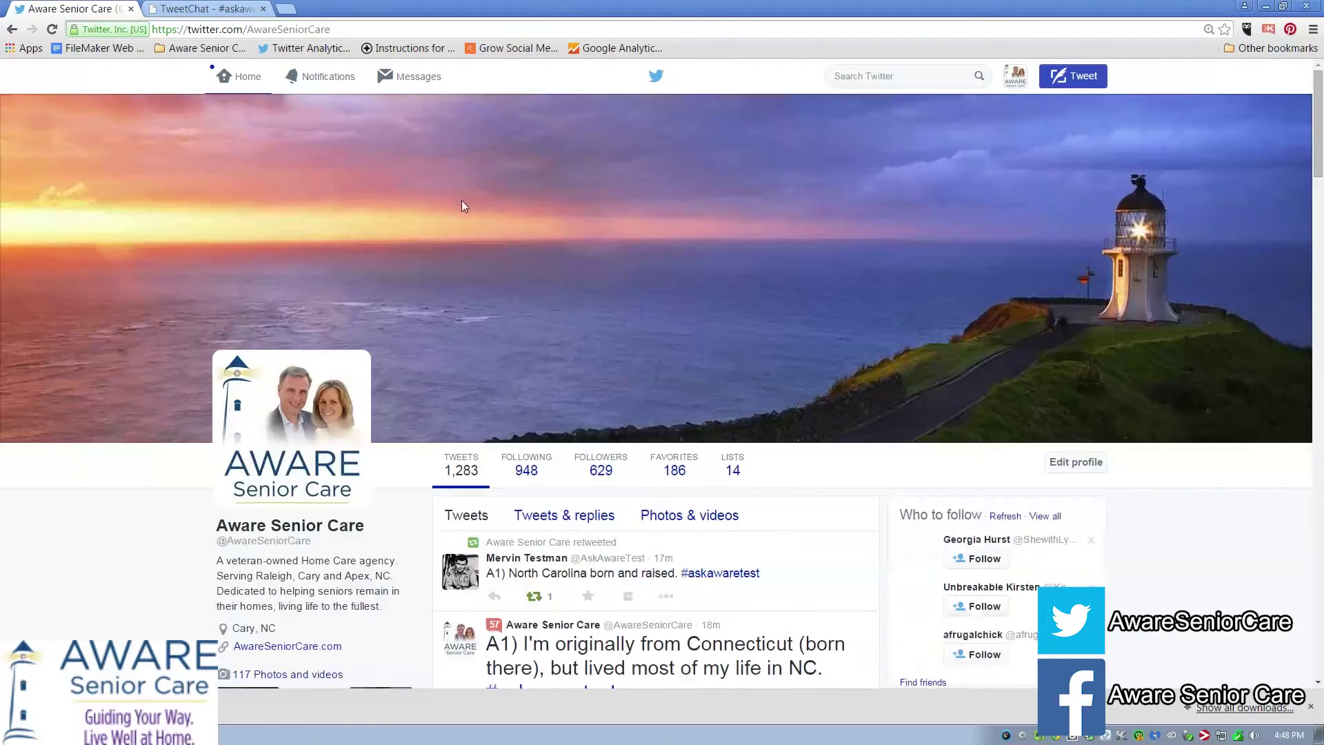
{"action": "left_click", "coordinate": [674, 463]}
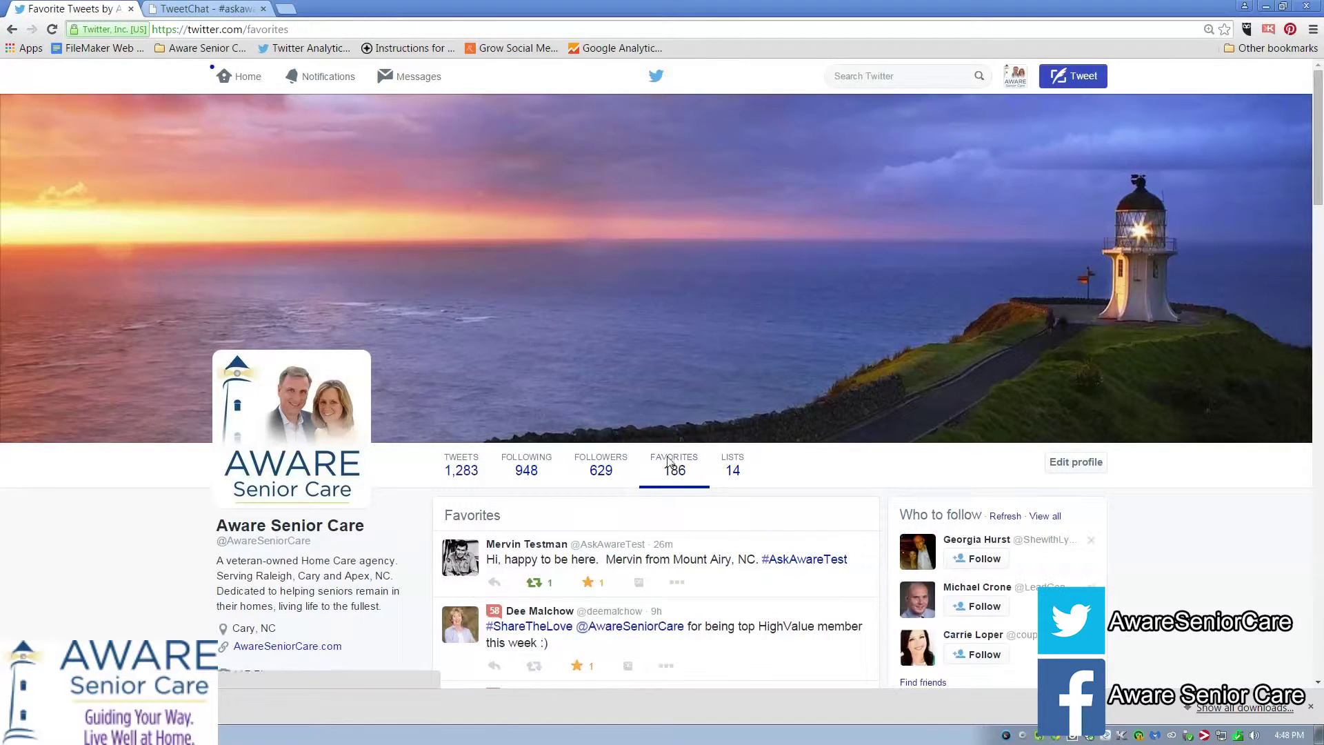
{"action": "scroll", "coordinate": [762, 597], "scroll_direction": "down", "scroll_amount": 3}
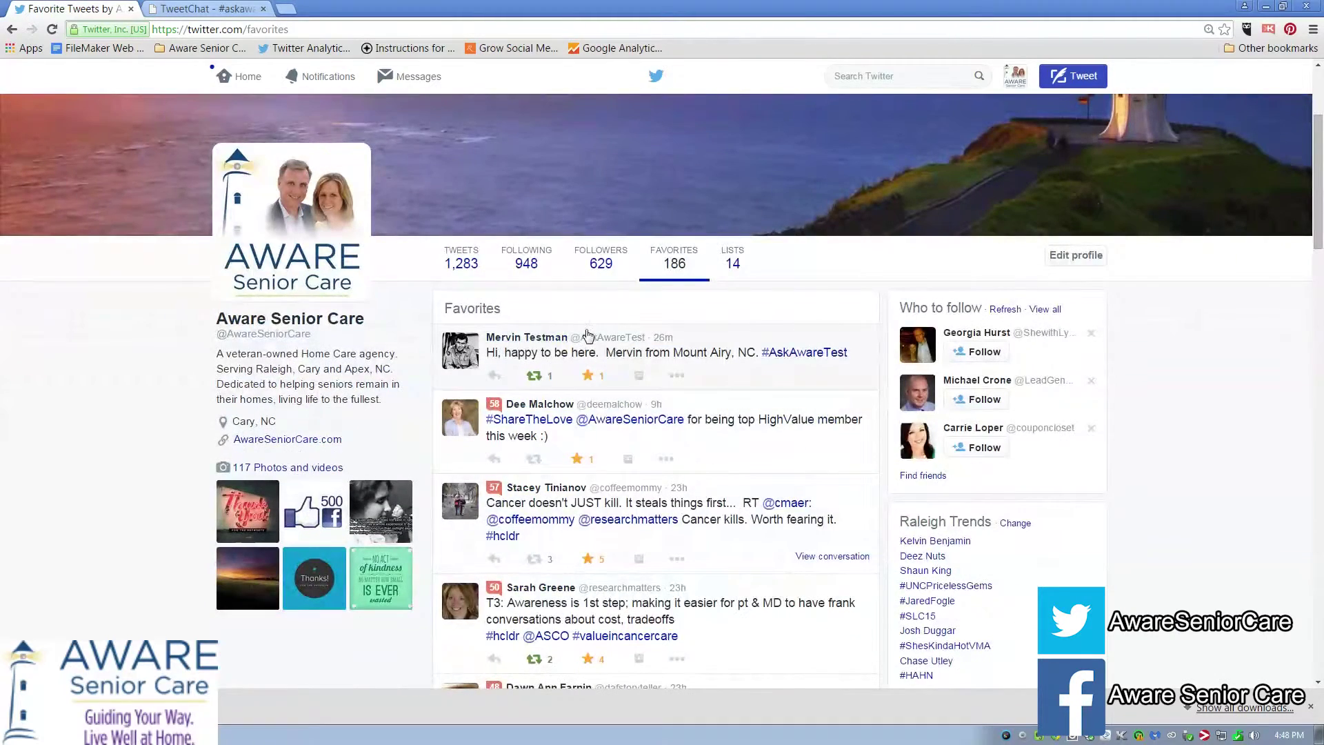
- Return to the TweetChat room, replace the reply draft with the tweet "Q1) We're from NC.", post it and load it into the stream
{"action": "key", "text": "ctrl+Tab"}
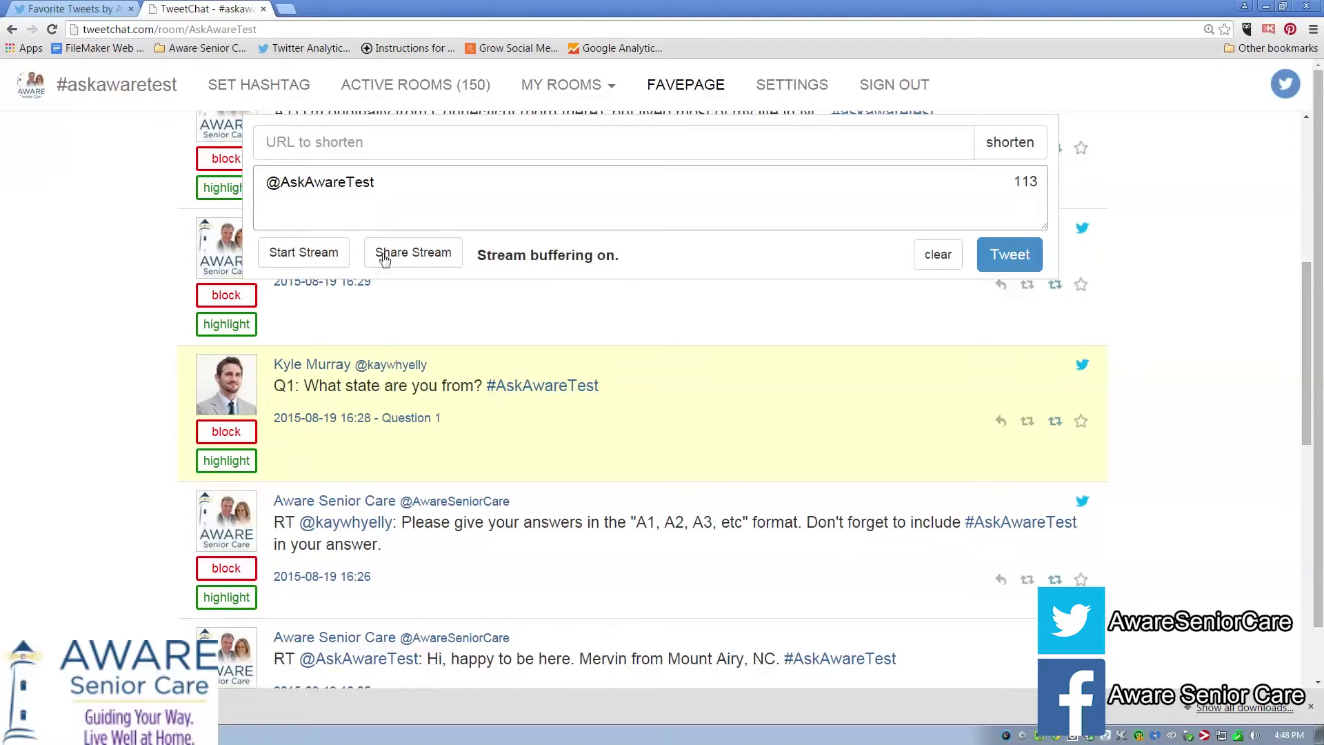
{"action": "key", "text": "BackSpace"}
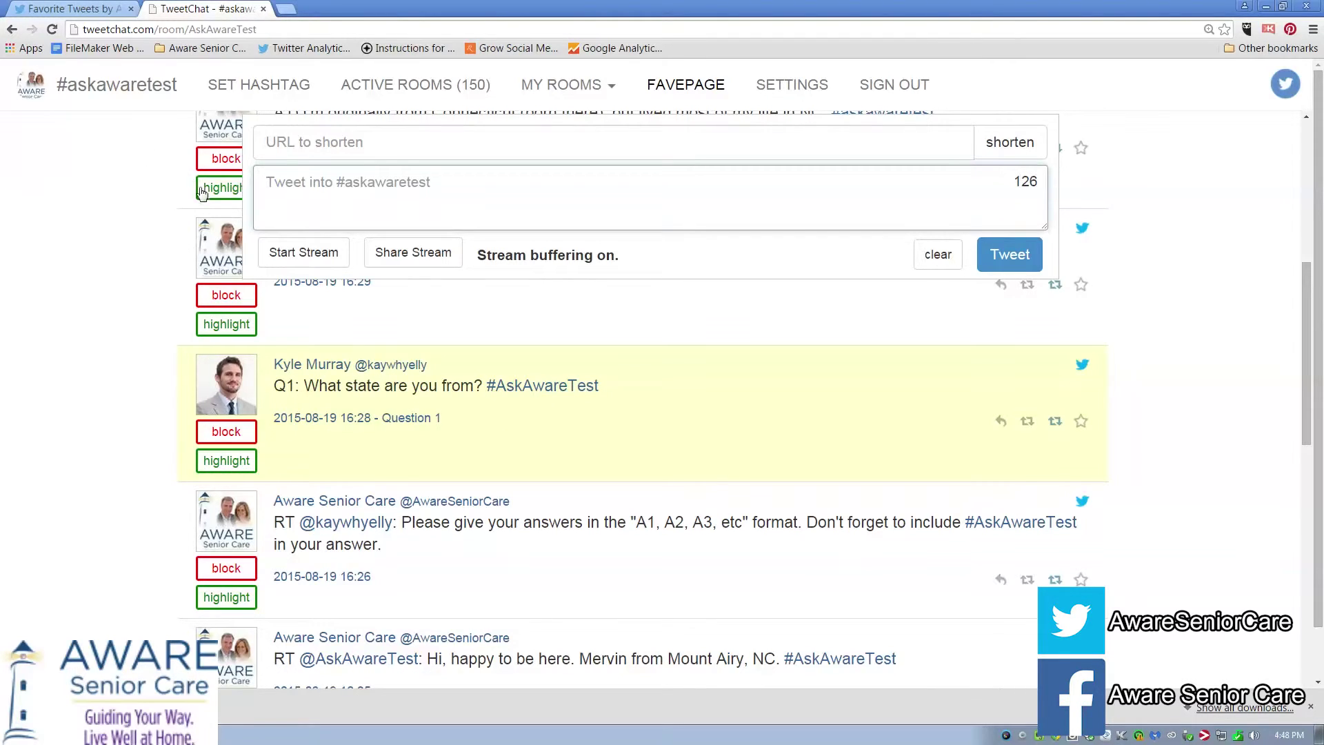
{"action": "type", "text": "A1"}
{"action": "key", "text": "BackSpace"}
{"action": "key", "text": "BackSpace"}
{"action": "type", "text": "Q1) "}
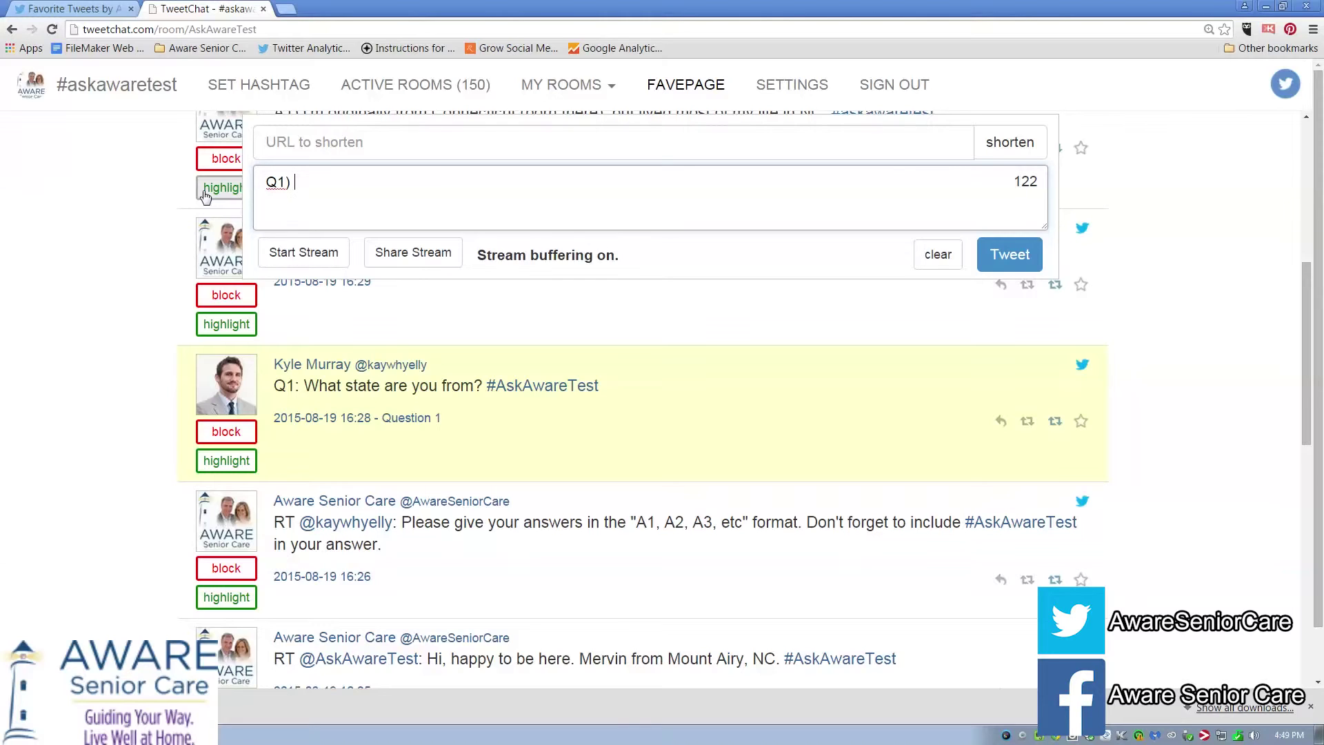
{"action": "type", "text": "We're from NC."}
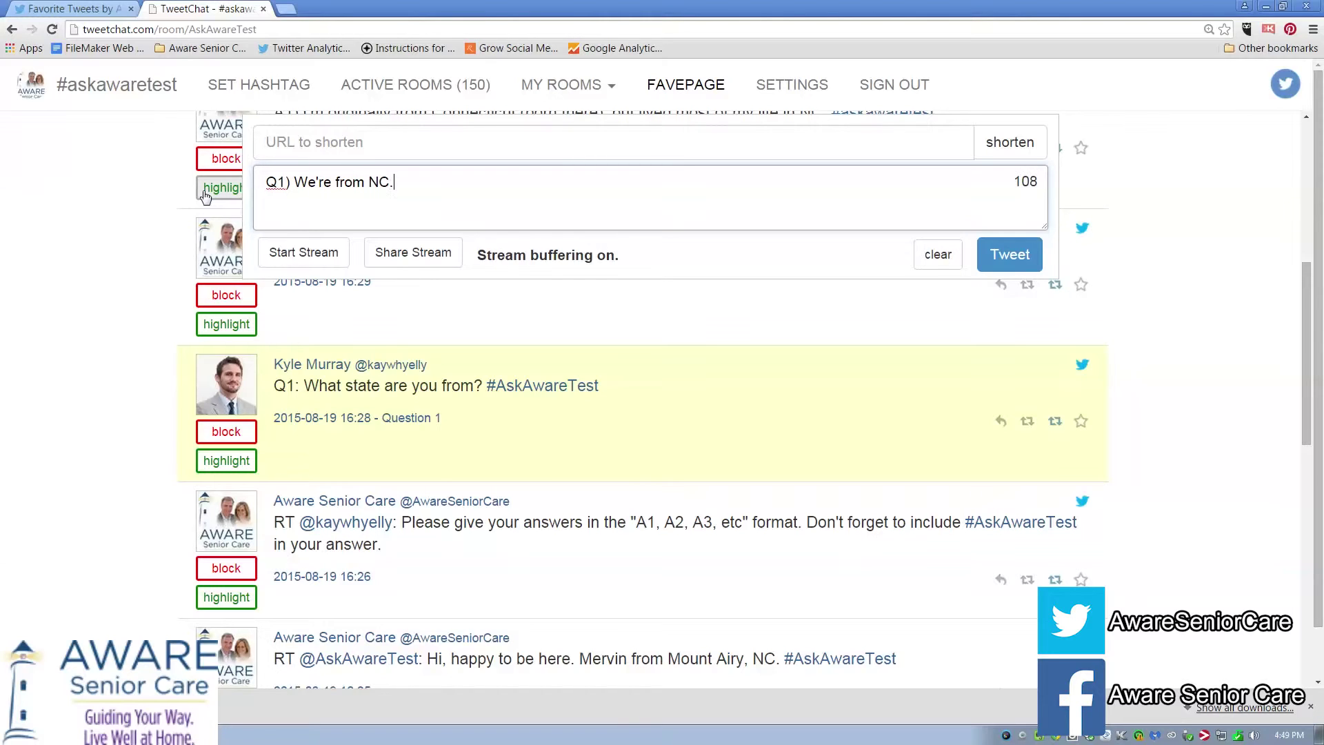
{"action": "left_click", "coordinate": [1025, 263]}
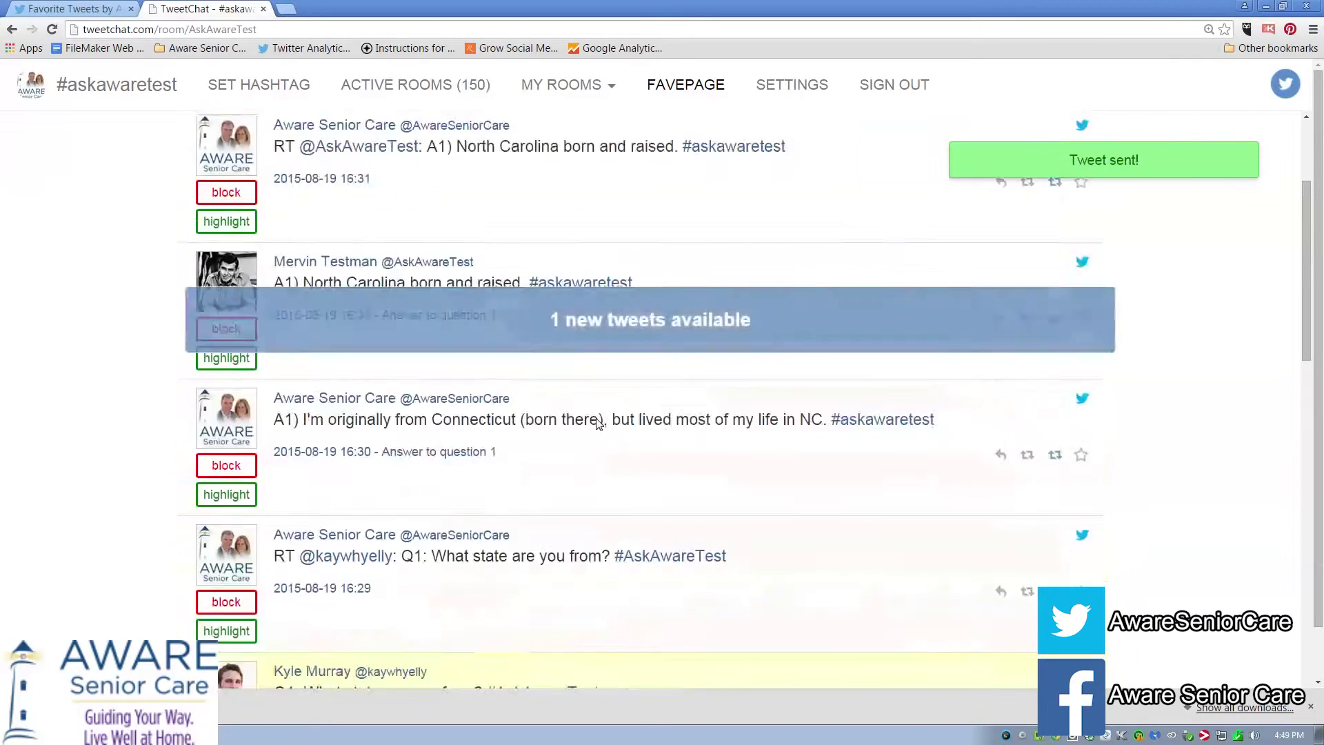
{"action": "left_click", "coordinate": [990, 301]}
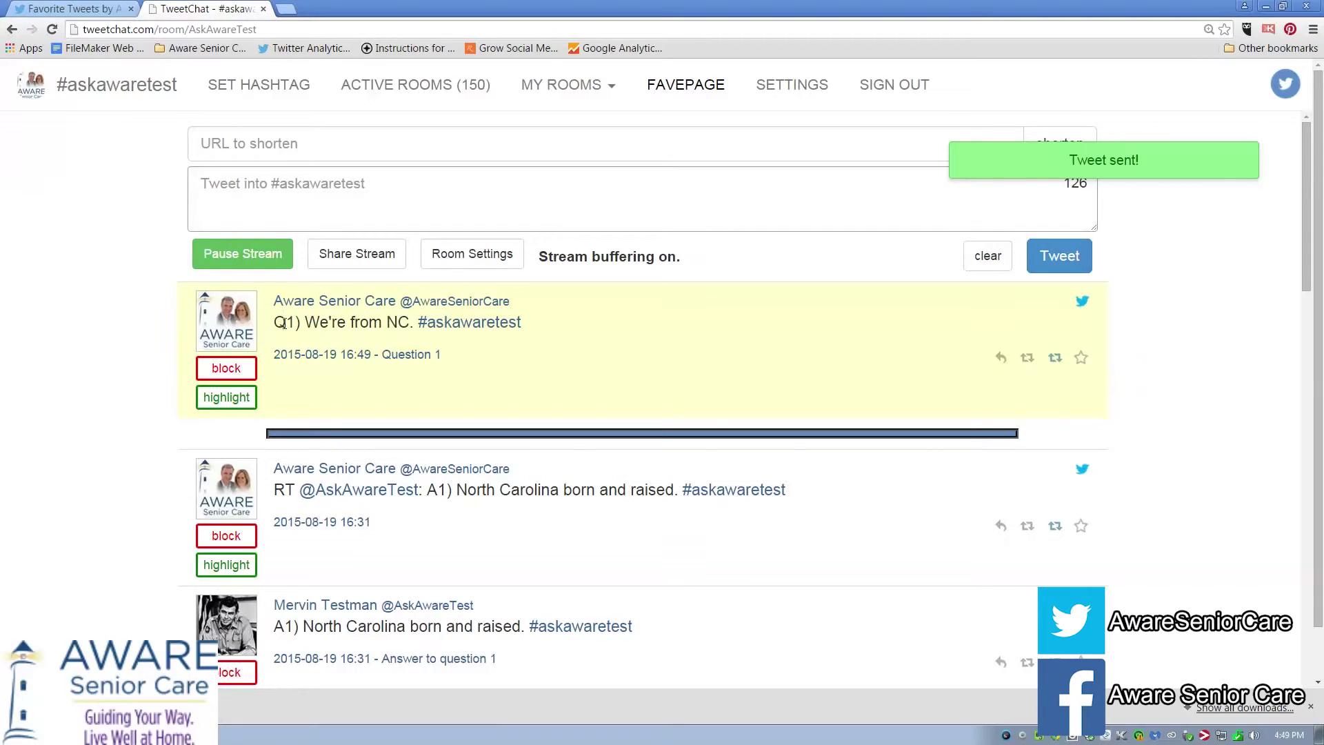
- Find the moderator's question "Q1: What state are you from?" in the stream and select the start of its text
{"action": "scroll", "coordinate": [416, 348], "scroll_direction": "down", "scroll_amount": 3}
{"action": "scroll", "coordinate": [416, 348], "scroll_direction": "down", "scroll_amount": 6}
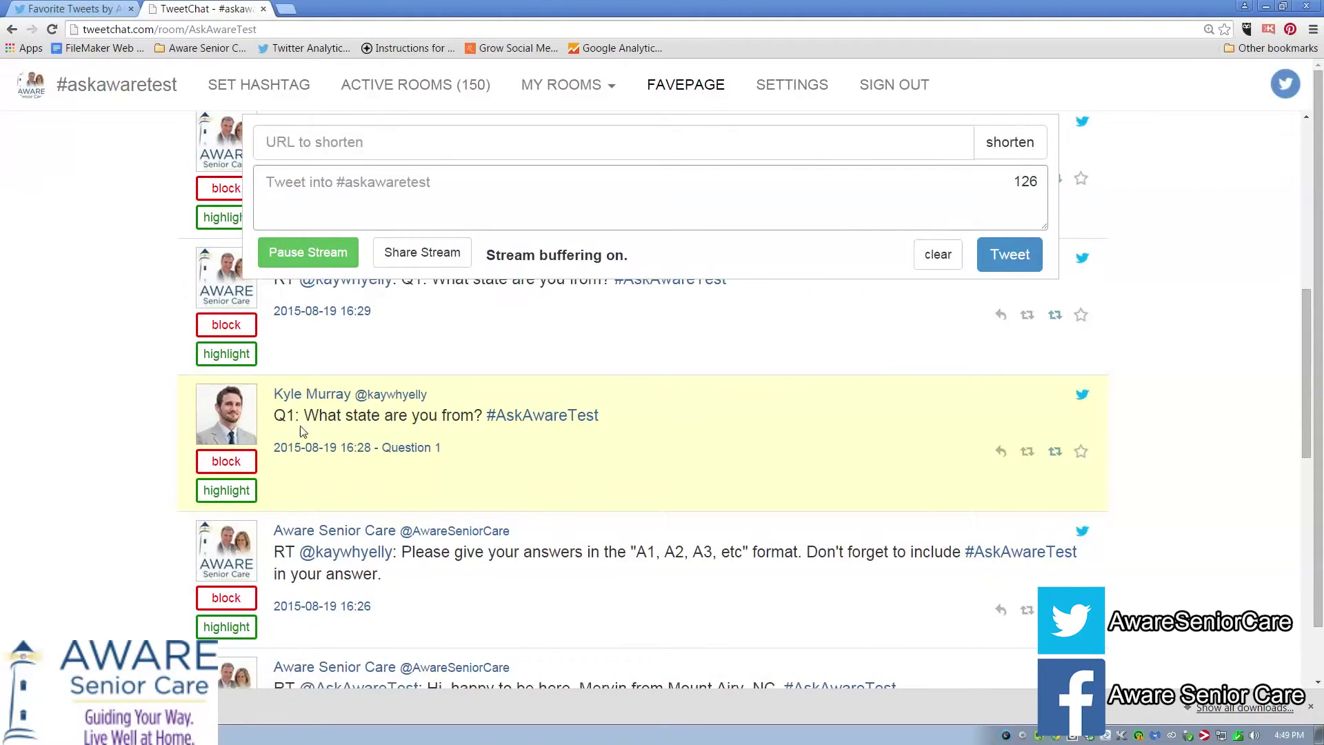
{"action": "left_click_drag", "start_coordinate": [276, 416], "coordinate": [441, 418]}
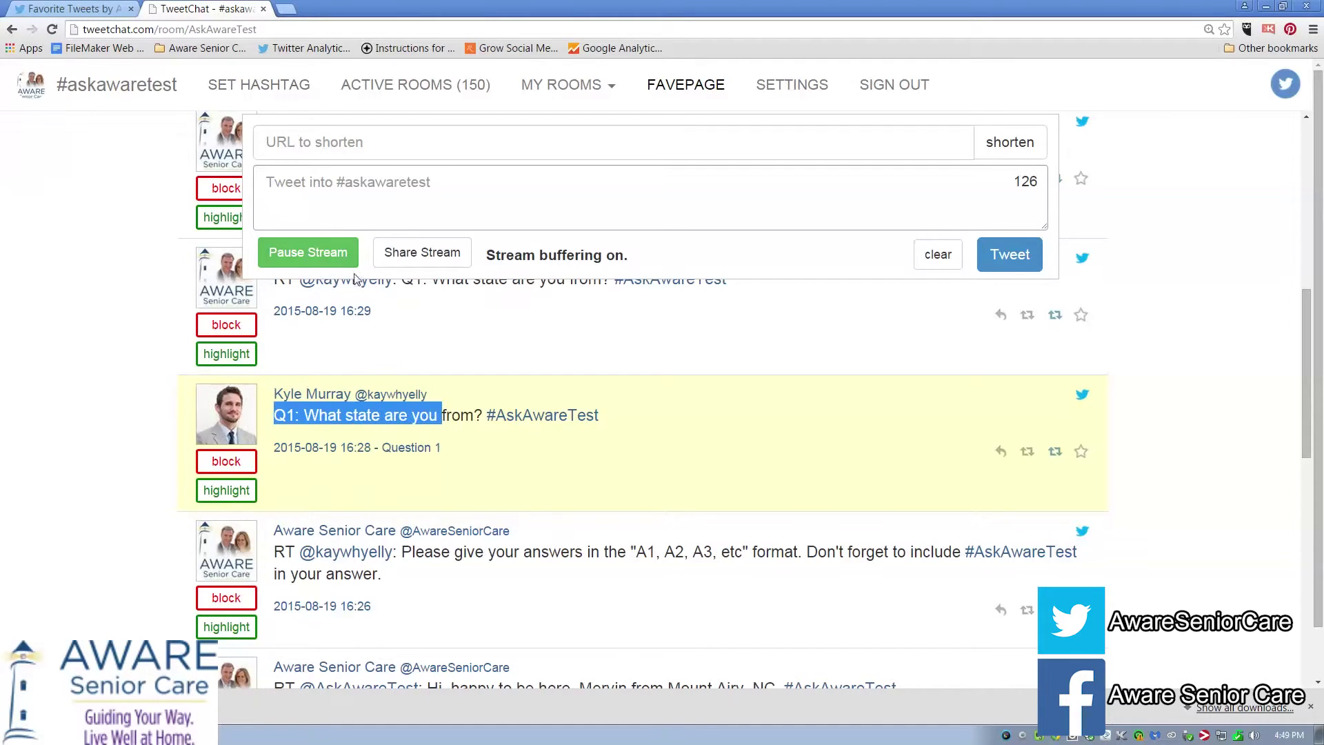
- Find the answers to question 1 in the stream and start a tweet with the matching prefix "A1)"
{"action": "scroll", "coordinate": [462, 317], "scroll_direction": "up", "scroll_amount": 2}
{"action": "scroll", "coordinate": [462, 317], "scroll_direction": "up", "scroll_amount": 1}
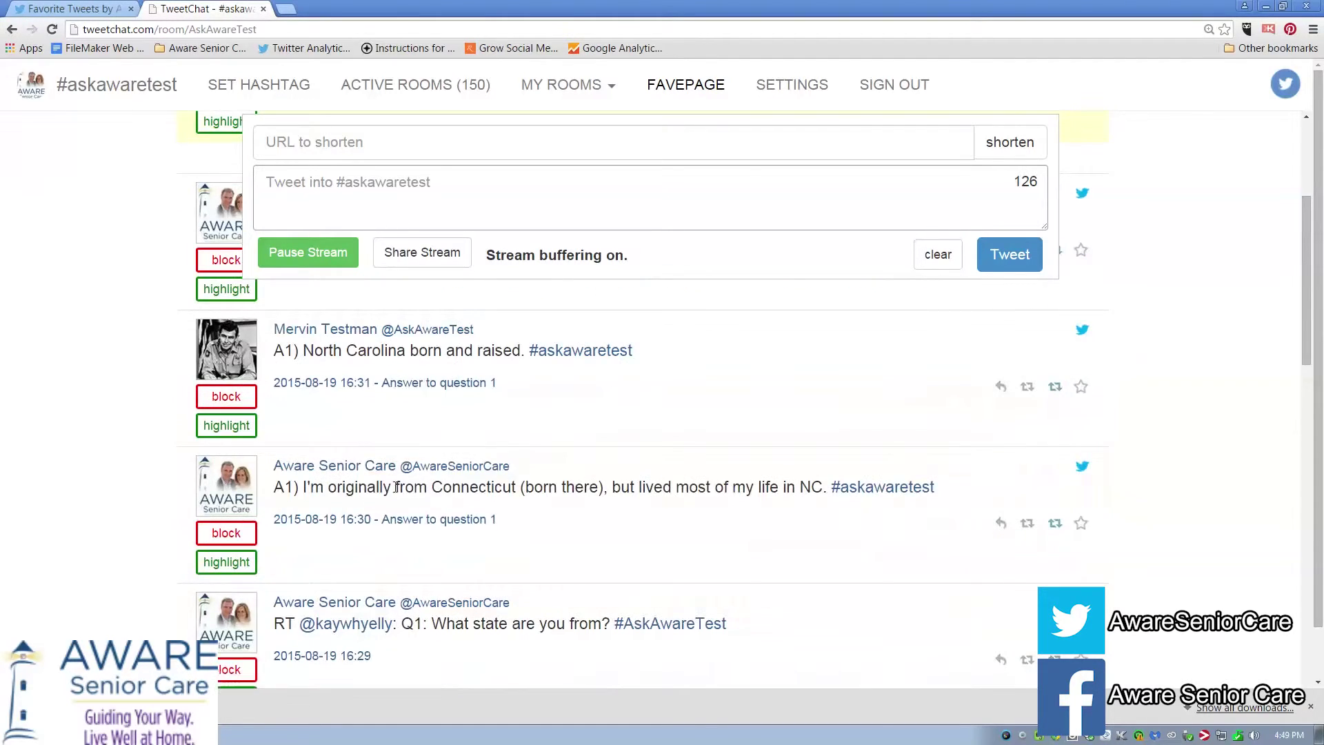
{"action": "scroll", "coordinate": [424, 495], "scroll_direction": "down", "scroll_amount": 2}
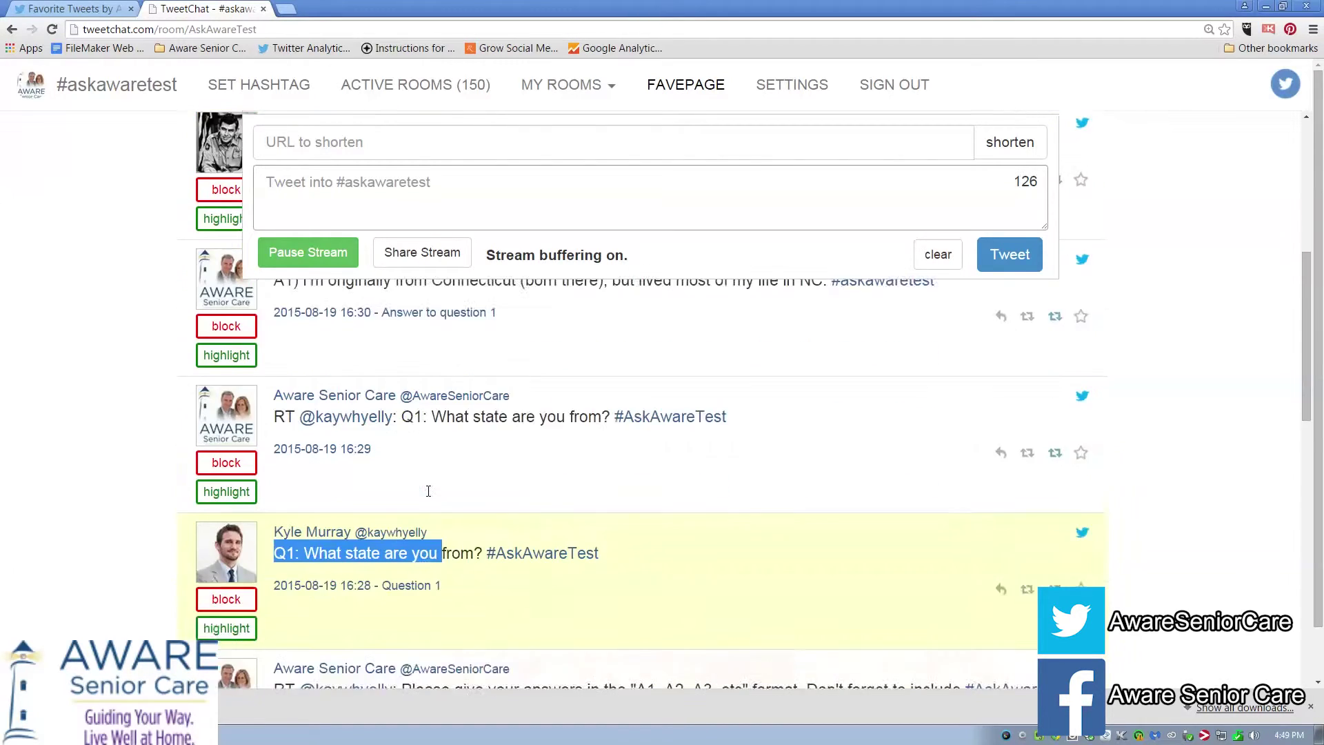
{"action": "scroll", "coordinate": [400, 499], "scroll_direction": "up", "scroll_amount": 3}
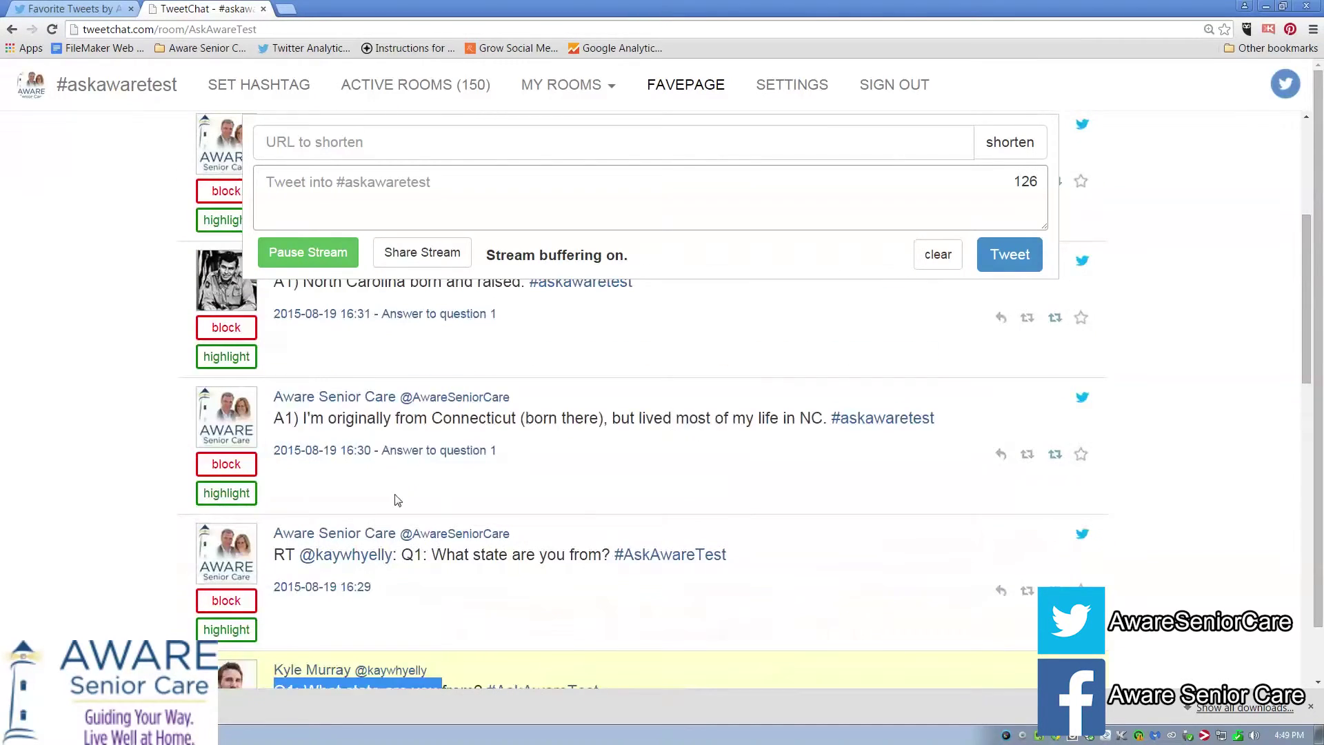
{"action": "left_click", "coordinate": [277, 418]}
{"action": "type", "text": "A1)"}
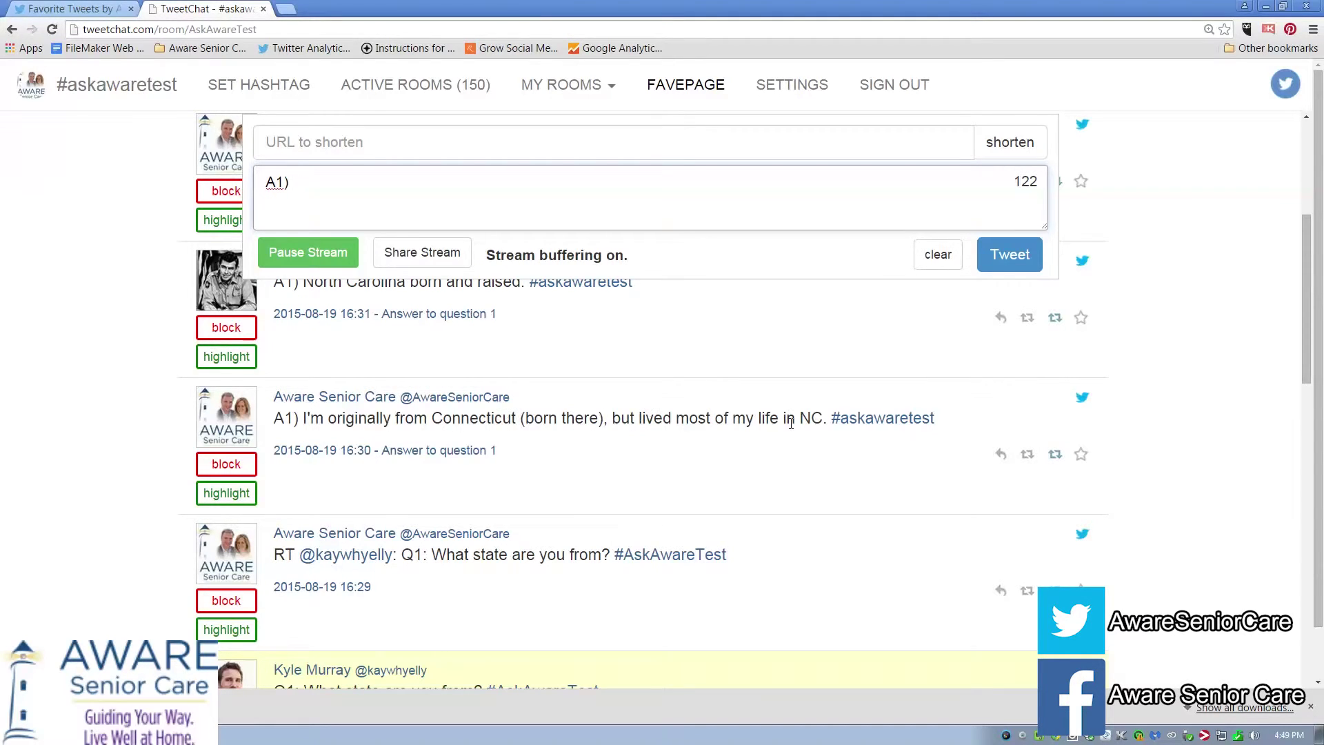
- Review the newest answers in the stream and clear the "A1)" draft from the tweet box
{"action": "scroll", "coordinate": [474, 405], "scroll_direction": "up", "scroll_amount": 2}
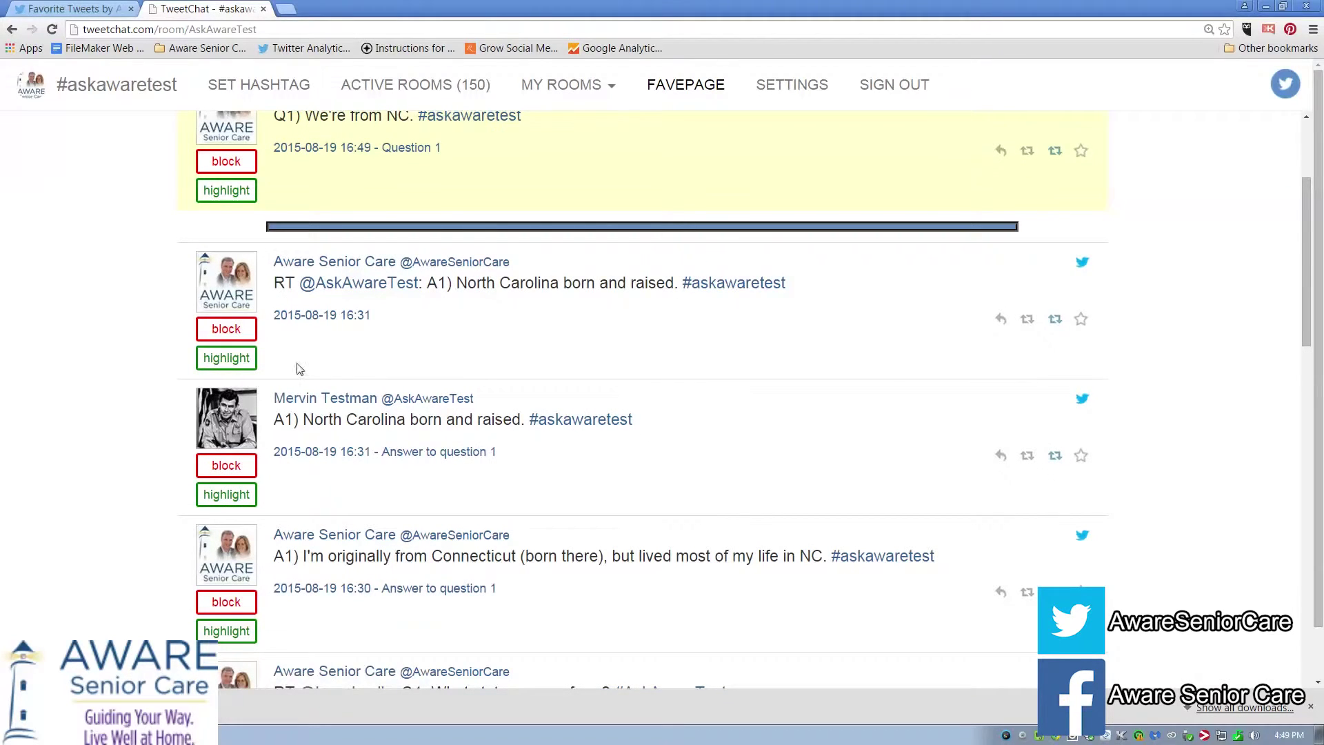
{"action": "scroll", "coordinate": [300, 372], "scroll_direction": "up", "scroll_amount": 1}
{"action": "scroll", "coordinate": [551, 380], "scroll_direction": "up", "scroll_amount": 1}
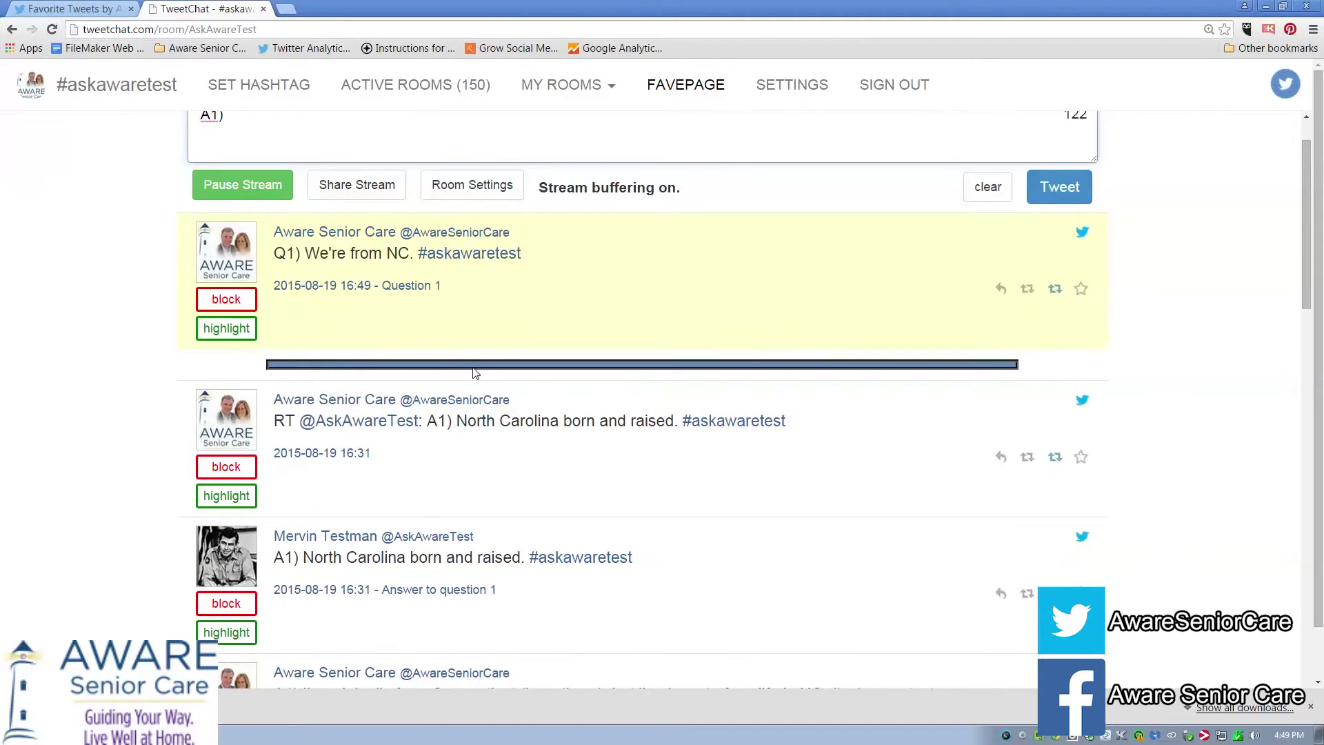
{"action": "scroll", "coordinate": [474, 373], "scroll_direction": "up", "scroll_amount": 1}
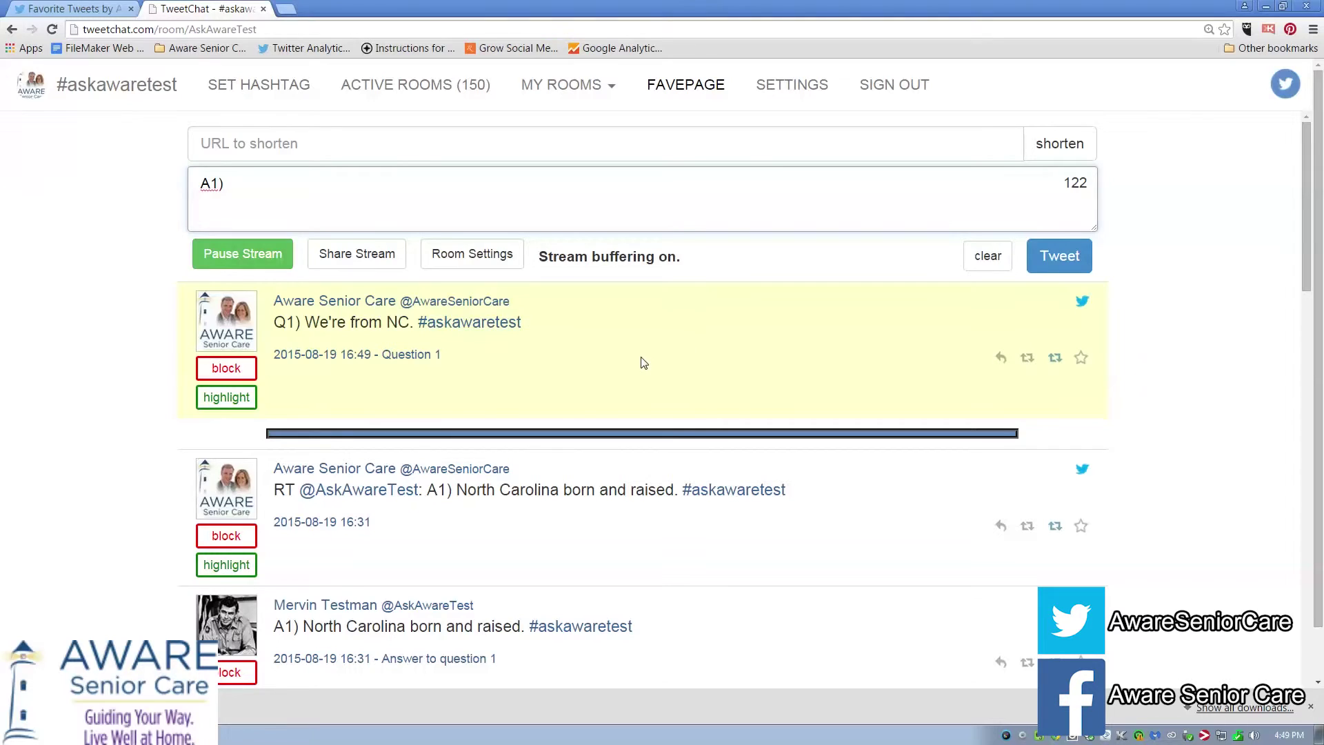
{"action": "scroll", "coordinate": [644, 363], "scroll_direction": "down", "scroll_amount": 2}
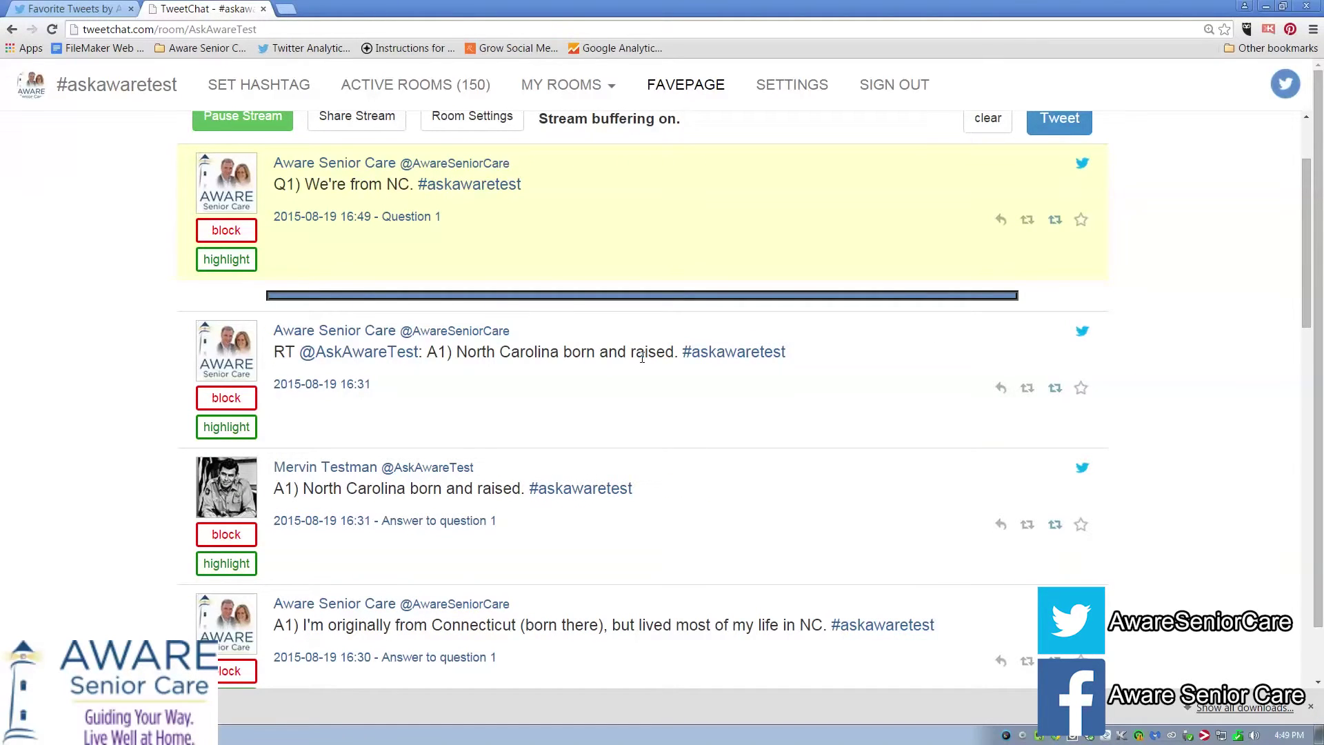
{"action": "scroll", "coordinate": [414, 248], "scroll_direction": "up", "scroll_amount": 2}
{"action": "left_click", "coordinate": [309, 204]}
{"action": "left_click_drag", "start_coordinate": [257, 191], "coordinate": [136, 176]}
{"action": "key", "text": "BackSpace"}
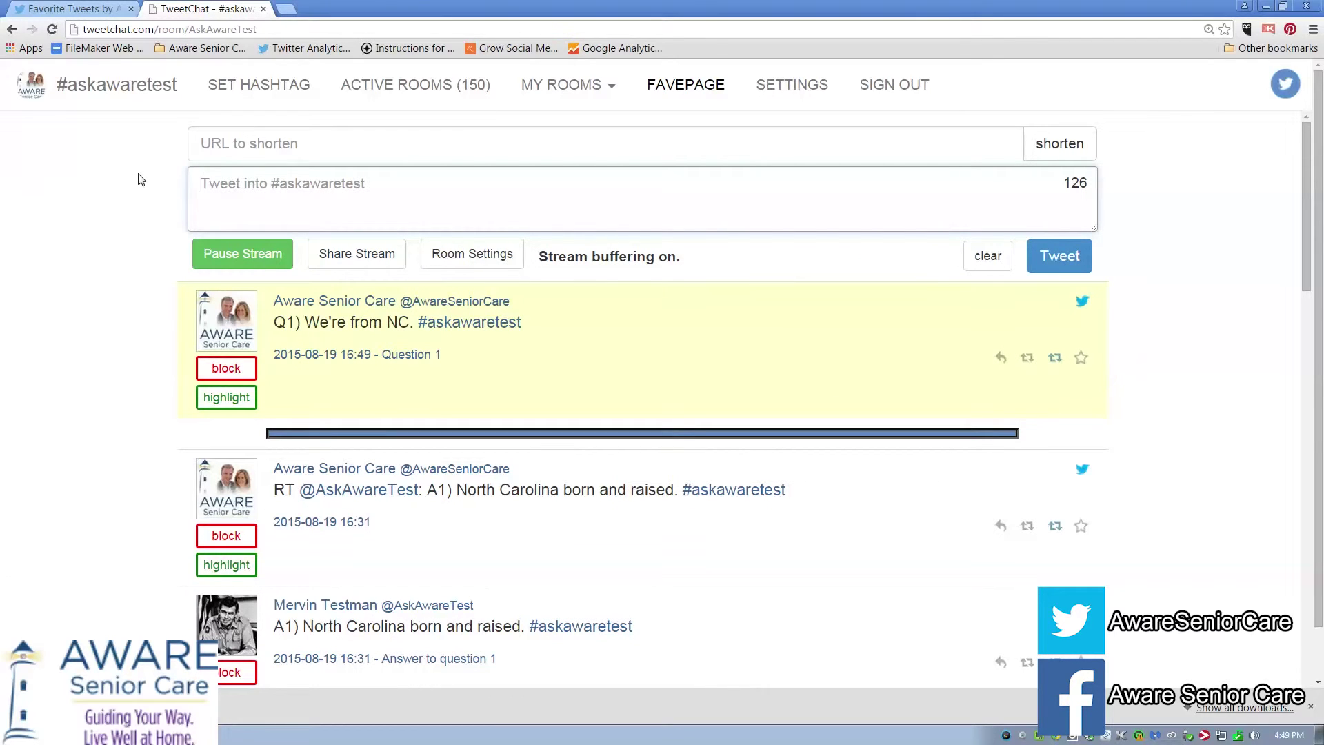
- Examine the room settings for highlighting, blocking, hiding retweets and buffering, close them and look over the chat stream
{"action": "left_click", "coordinate": [472, 254]}
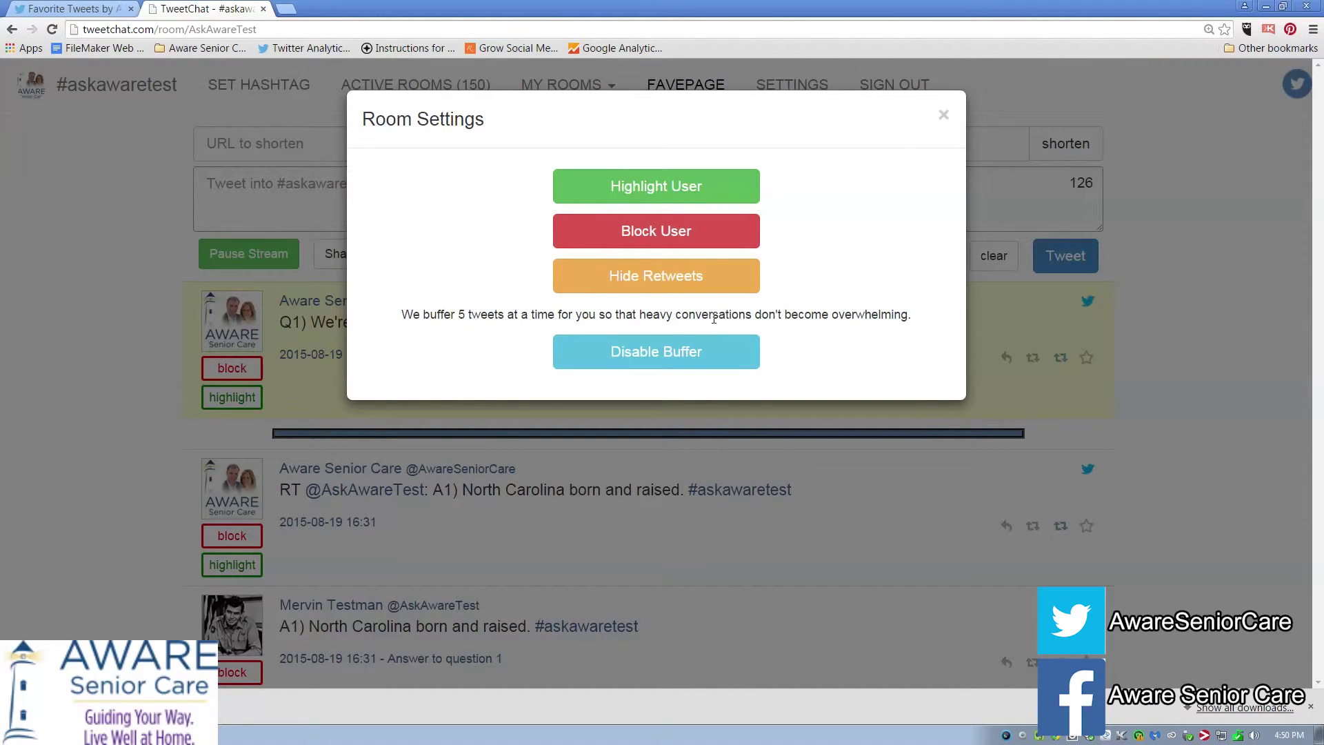
{"action": "left_click", "coordinate": [942, 116]}
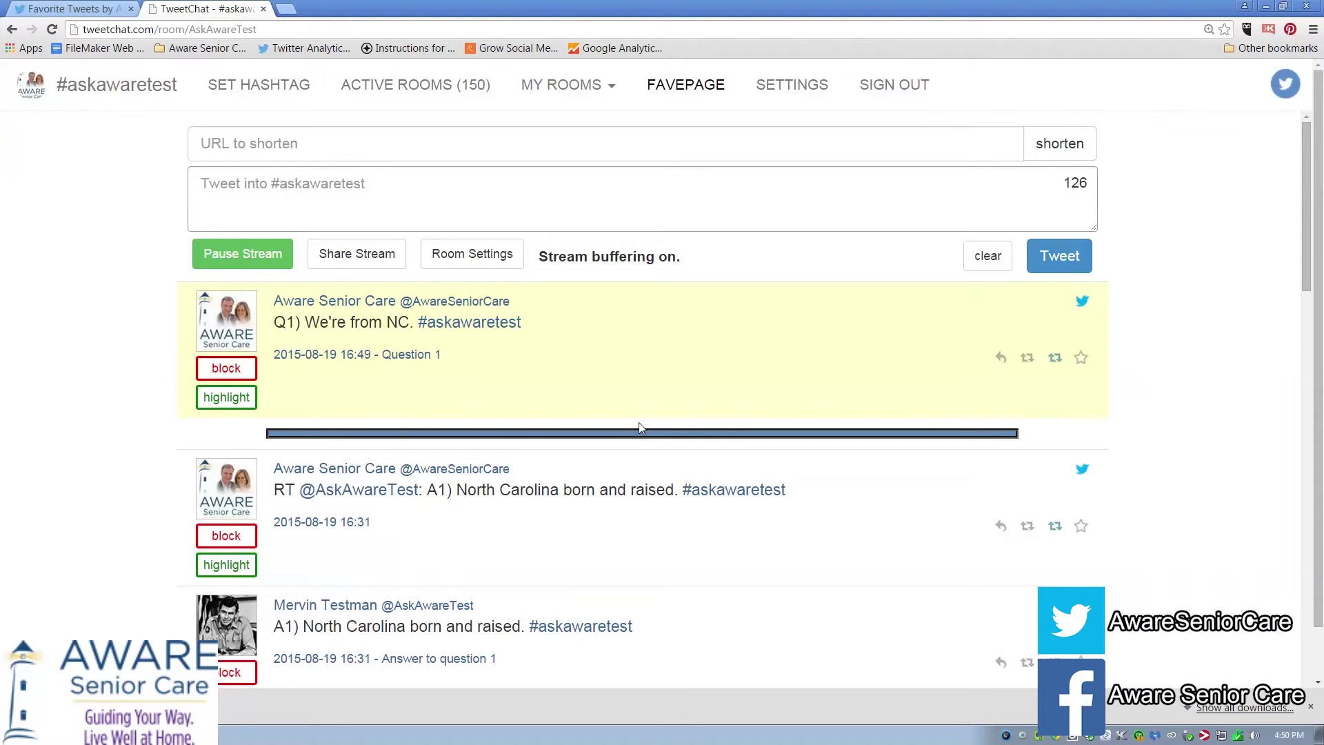
{"action": "scroll", "coordinate": [639, 427], "scroll_direction": "down", "scroll_amount": 10}
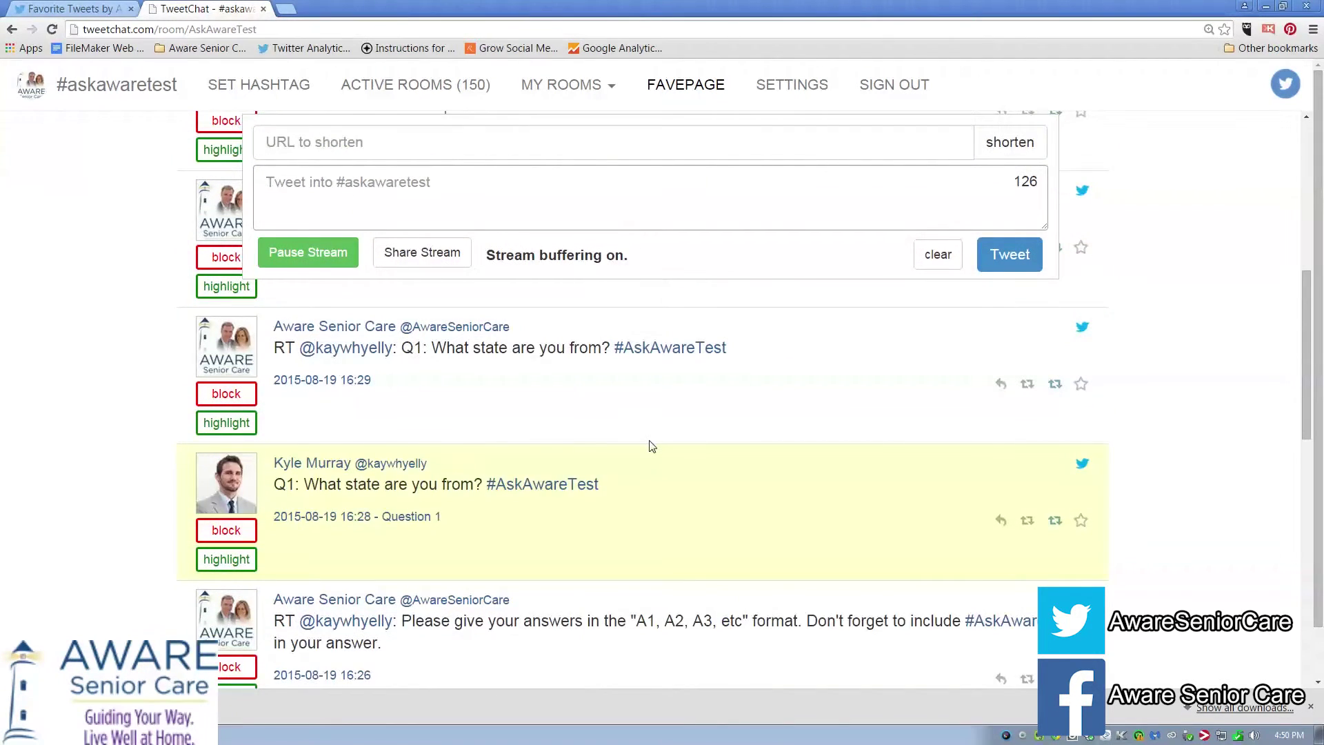
{"action": "scroll", "coordinate": [652, 447], "scroll_direction": "up", "scroll_amount": 10}
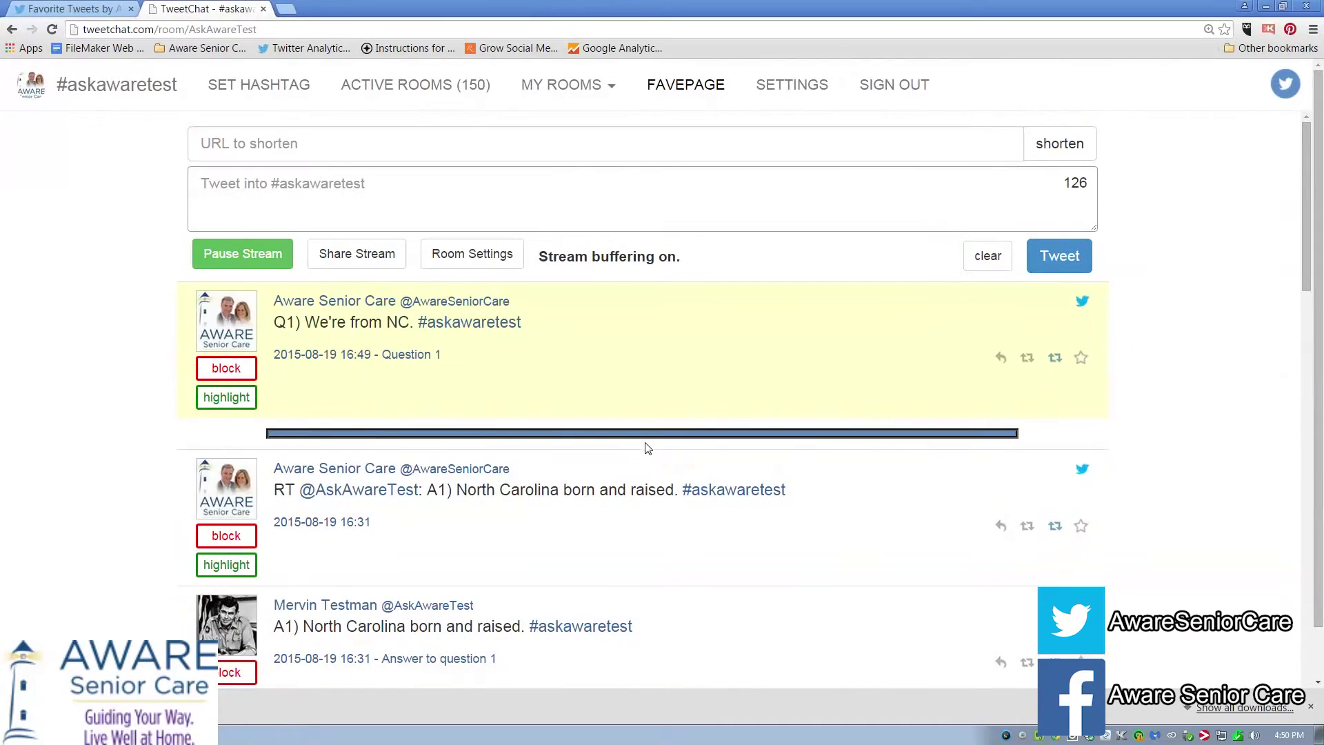